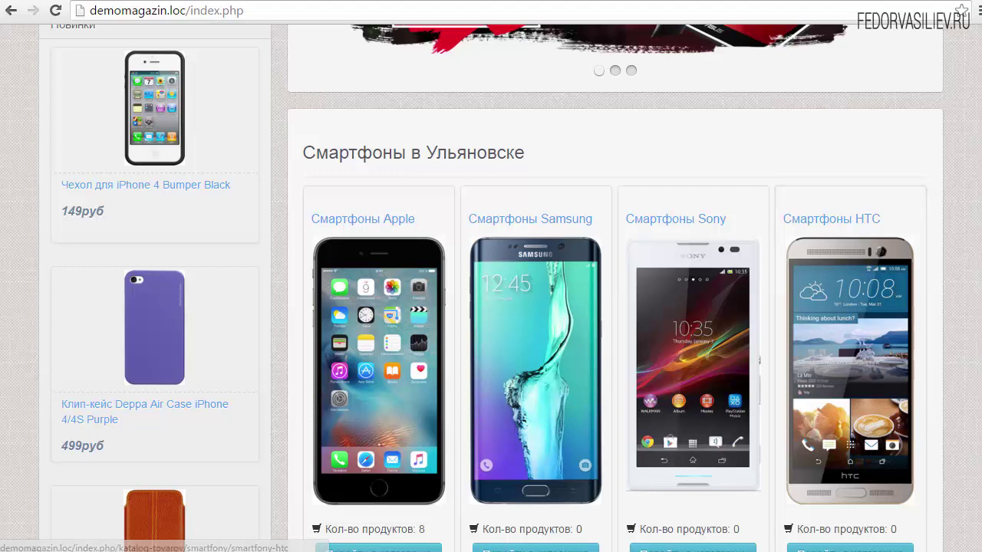
Step: Examine the demo shop's home page, including its banner, new arrivals block and grid of smartphone categories
scroll(614, 307, "down", 2)
scroll(491, 307, "down", 1)
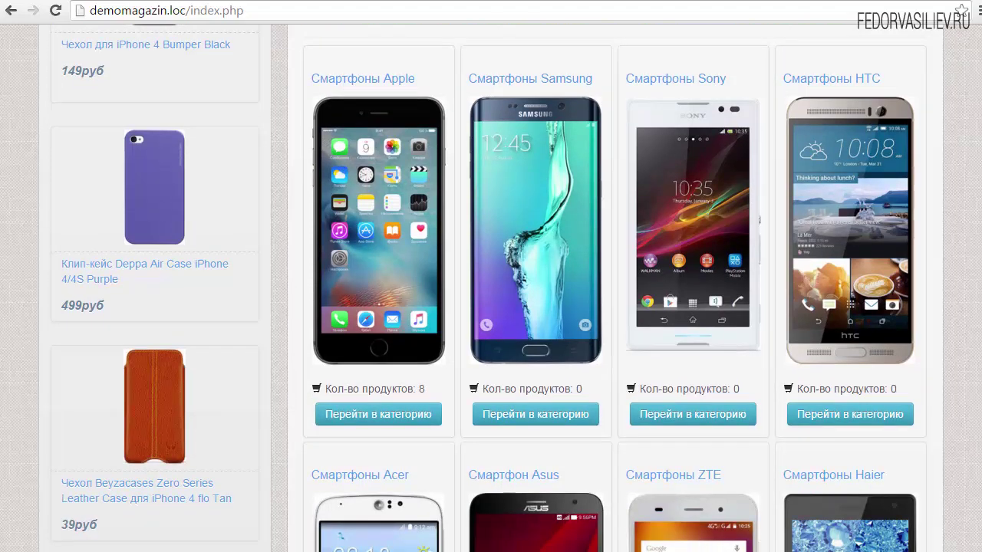
scroll(939, 238, "down", 5)
scroll(940, 237, "up", 6)
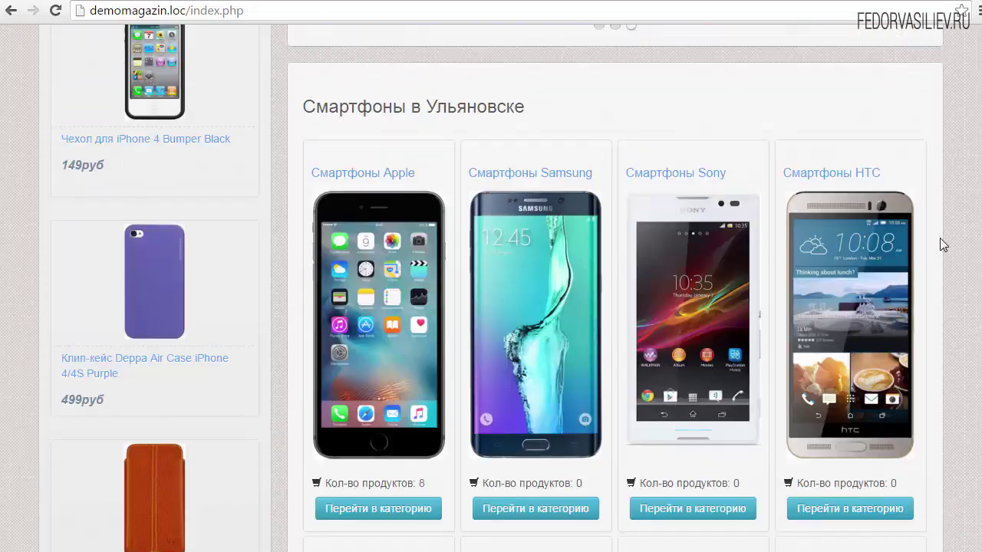
scroll(952, 196, "up", 4)
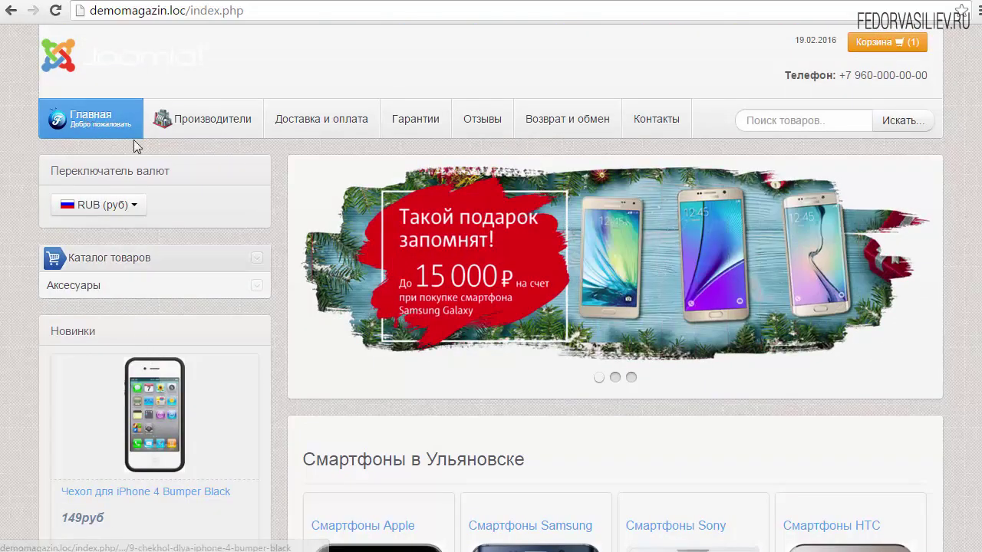
scroll(292, 187, "down", 4)
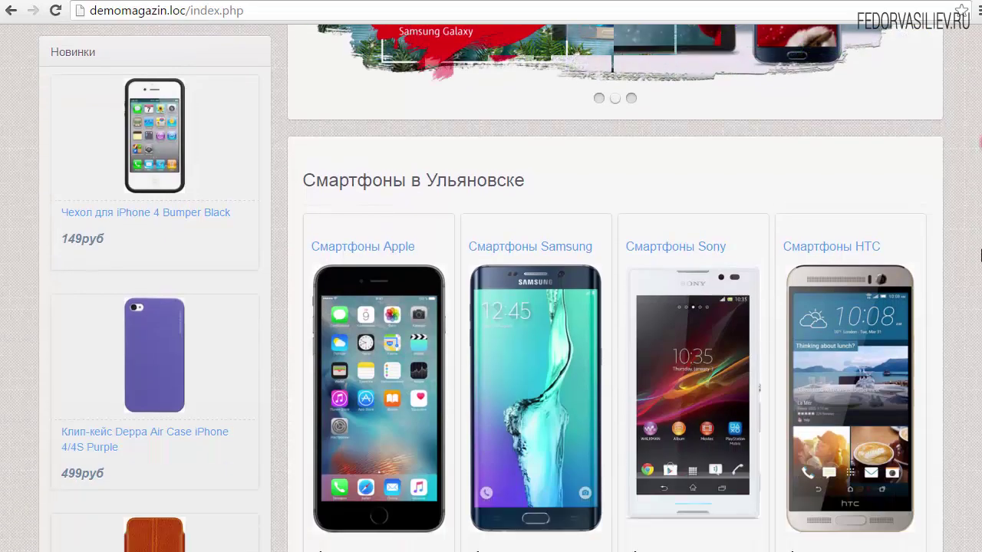
scroll(657, 212, "up", 3)
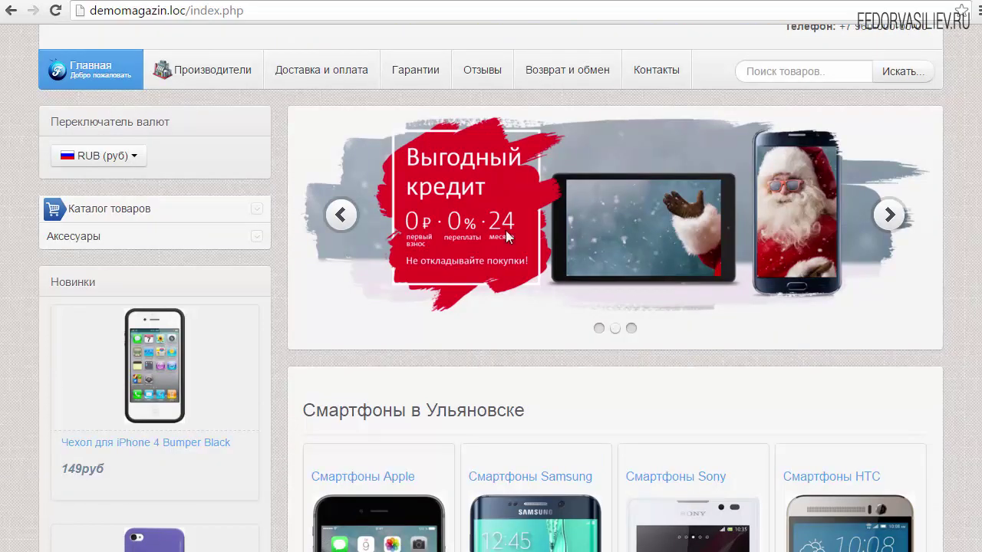
scroll(445, 207, "down", 3)
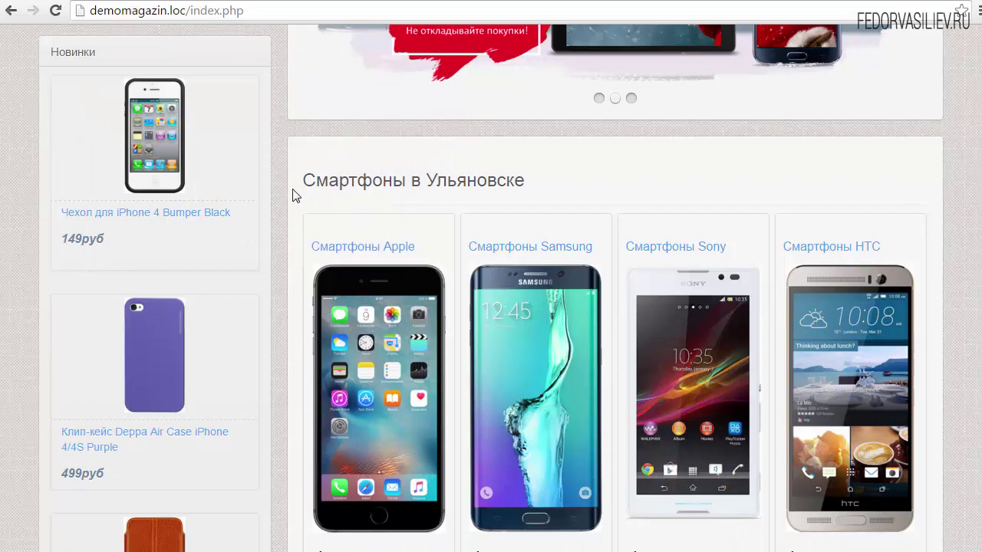
scroll(980, 190, "down", 2)
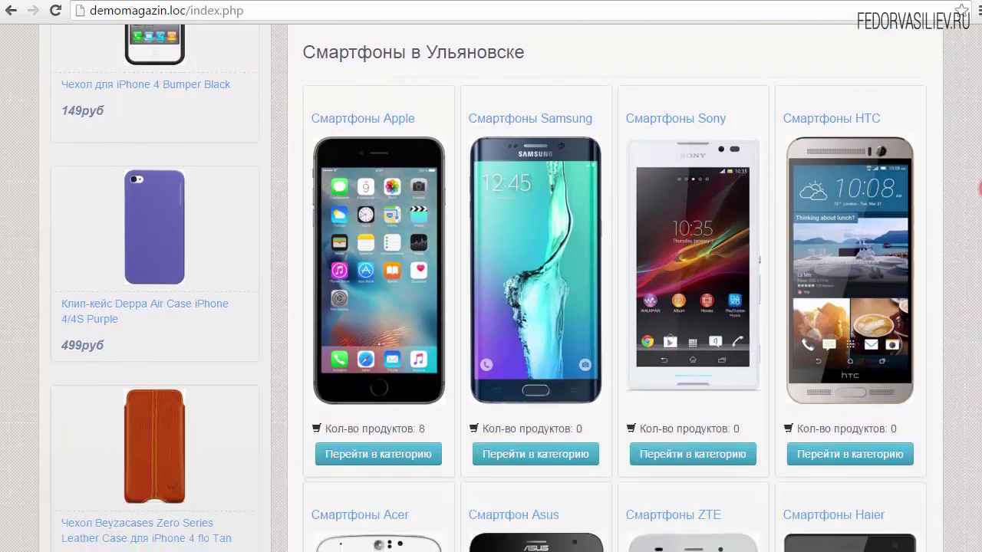
scroll(979, 191, "down", 4)
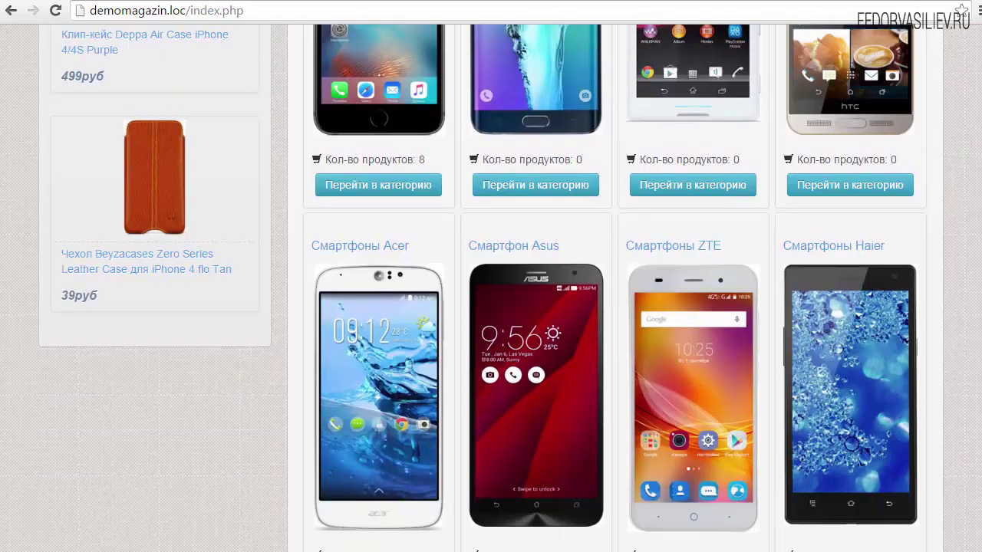
scroll(614, 307, "down", 1)
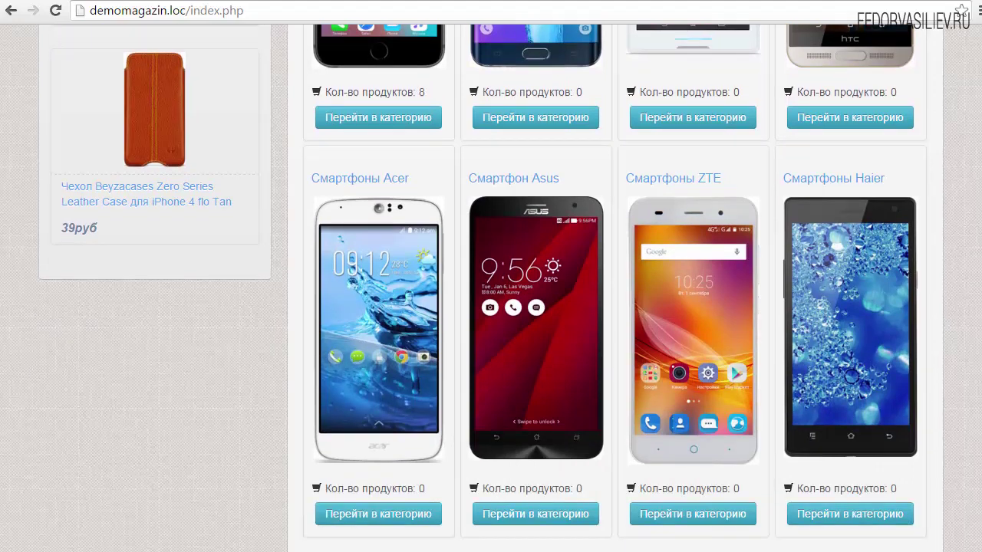
scroll(967, 243, "up", 5)
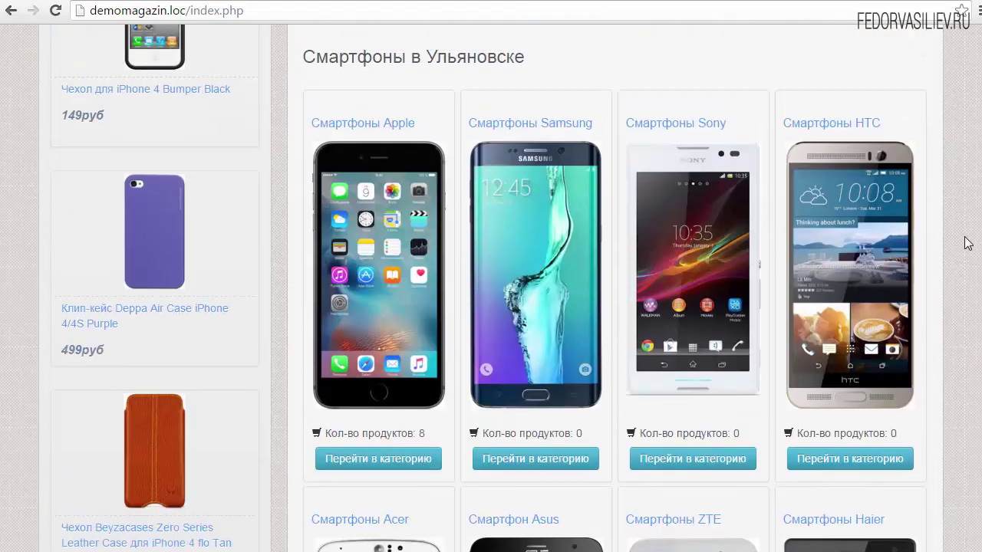
scroll(968, 243, "up", 1)
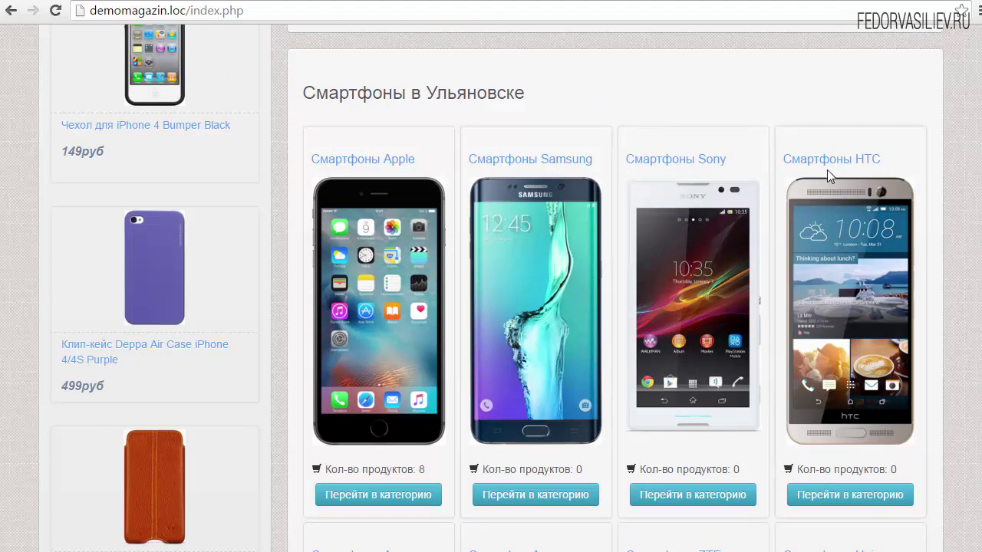
scroll(979, 199, "down", 3)
scroll(979, 199, "down", 1)
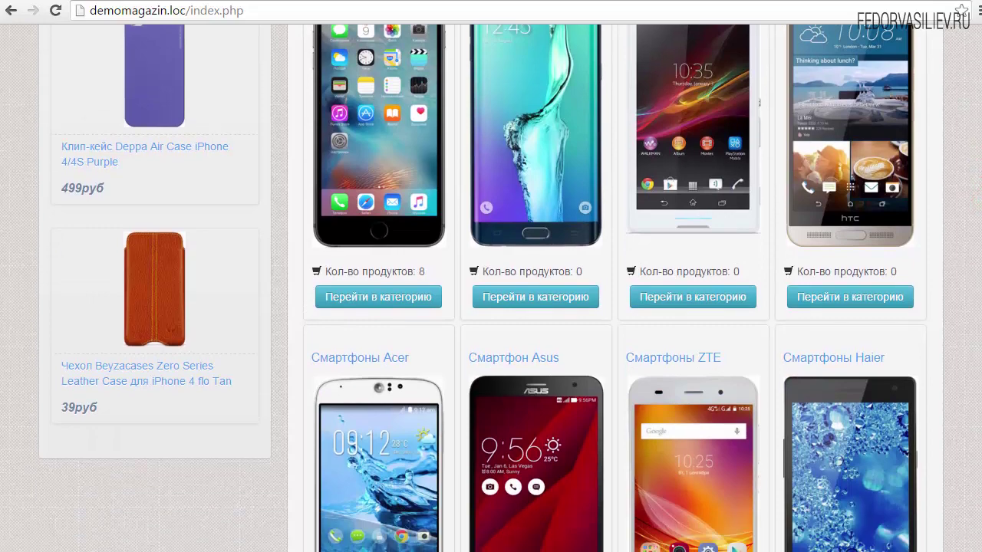
scroll(958, 350, "down", 4)
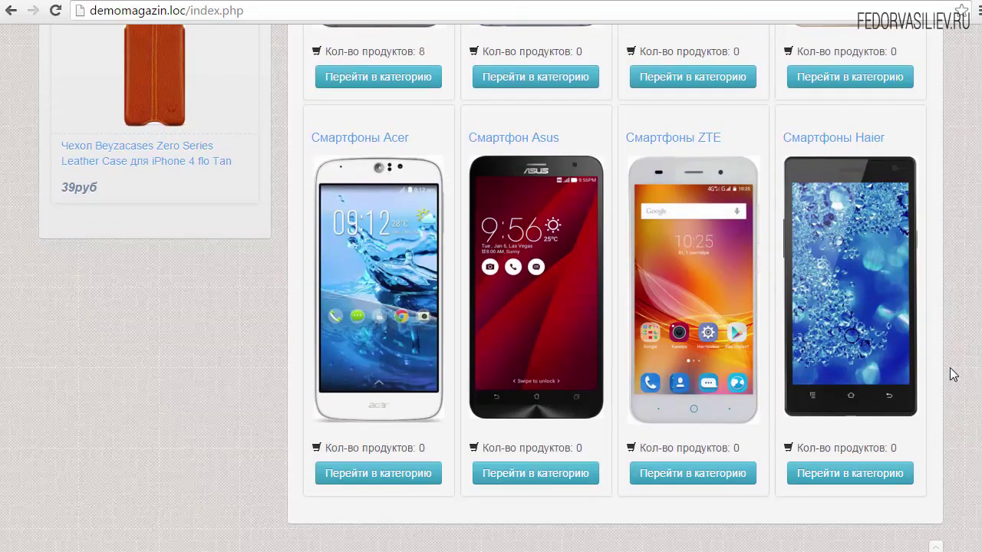
scroll(949, 339, "up", 5)
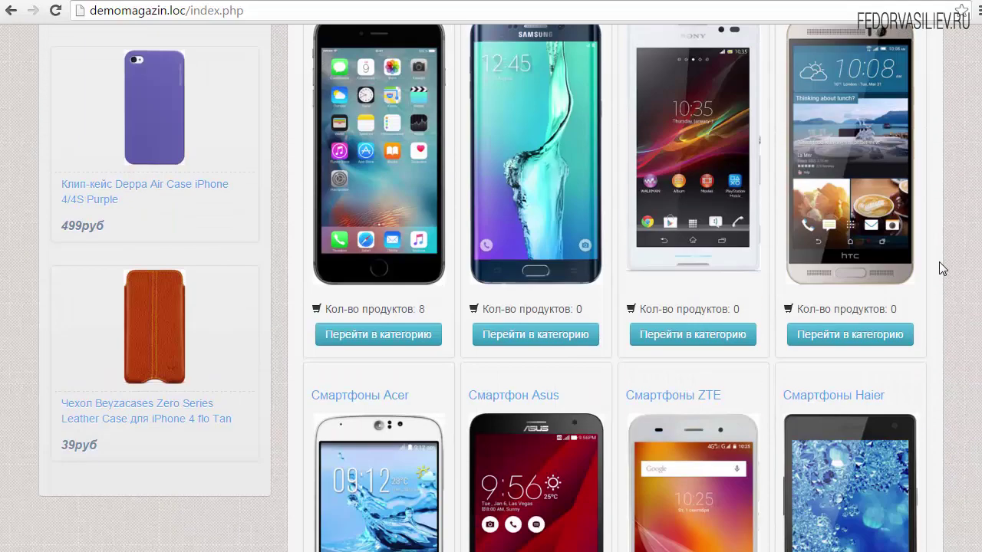
Step: Open the Смартфоны Apple category and look through its products, filters and accessory subcategories
left_click(376, 338)
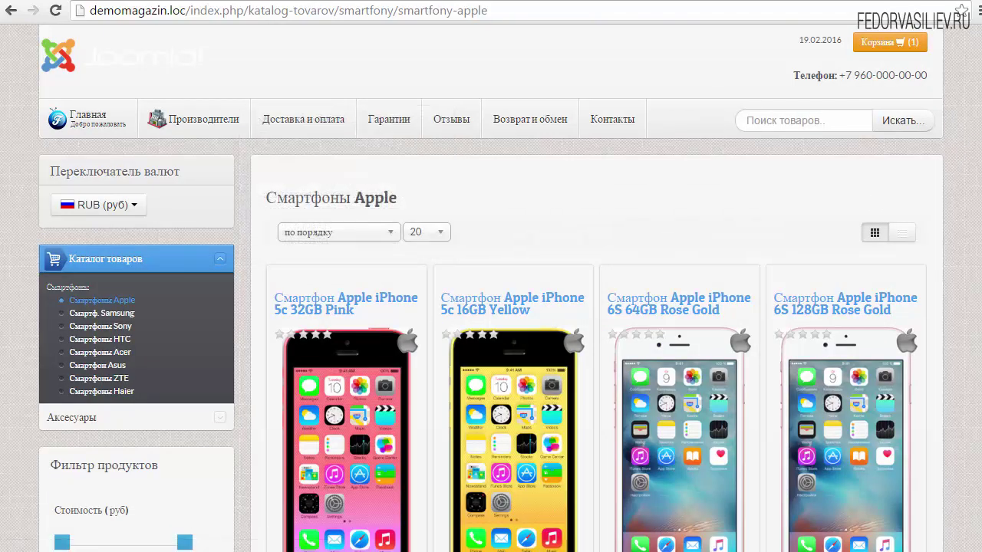
scroll(980, 329, "down", 9)
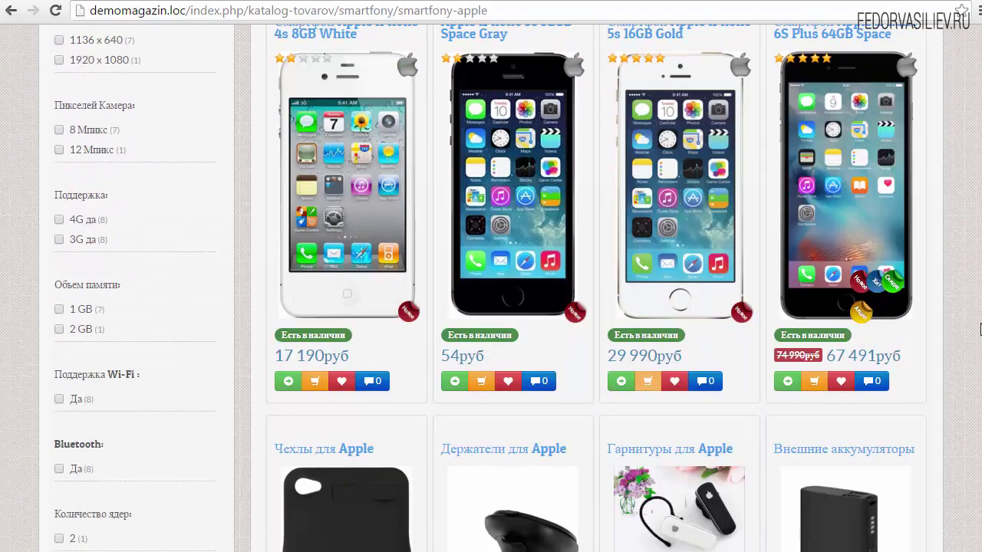
scroll(979, 329, "down", 2)
scroll(980, 329, "up", 10)
Step: Return to the demo shop's home page and expand the Каталог товаров menu
left_click(90, 66)
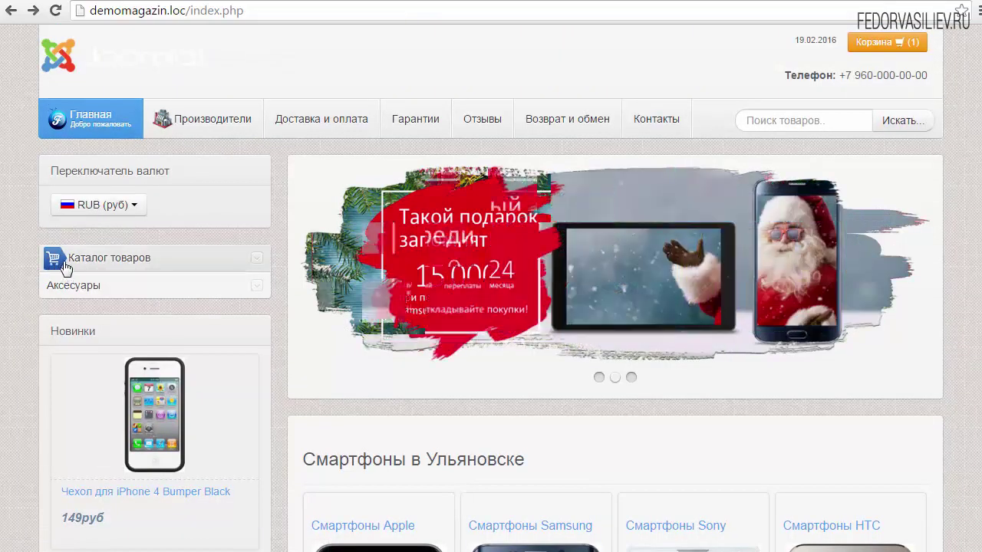
left_click(103, 262)
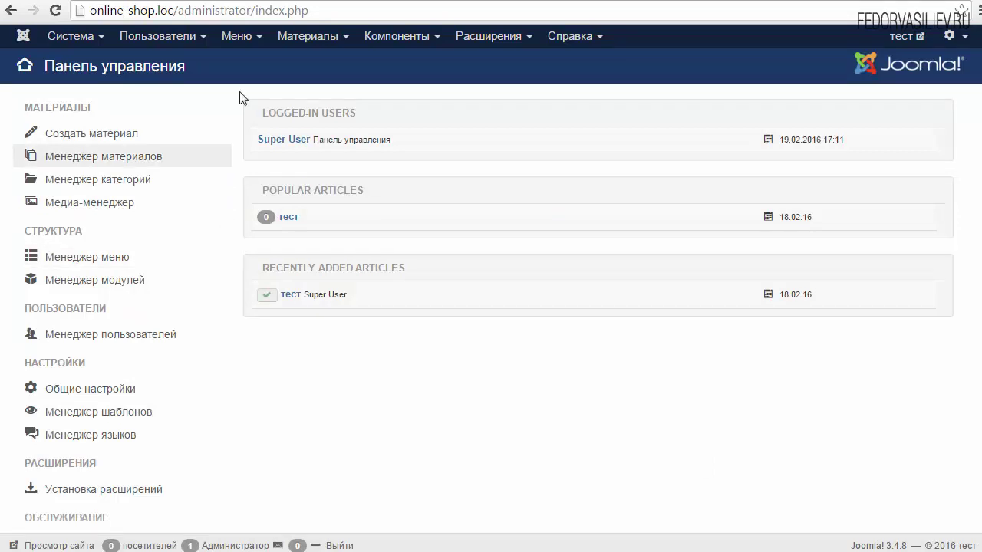
Step: In the online-shop.loc Joomla administration, open the Home item of Main Menu and change its title to Главная
left_click(232, 38)
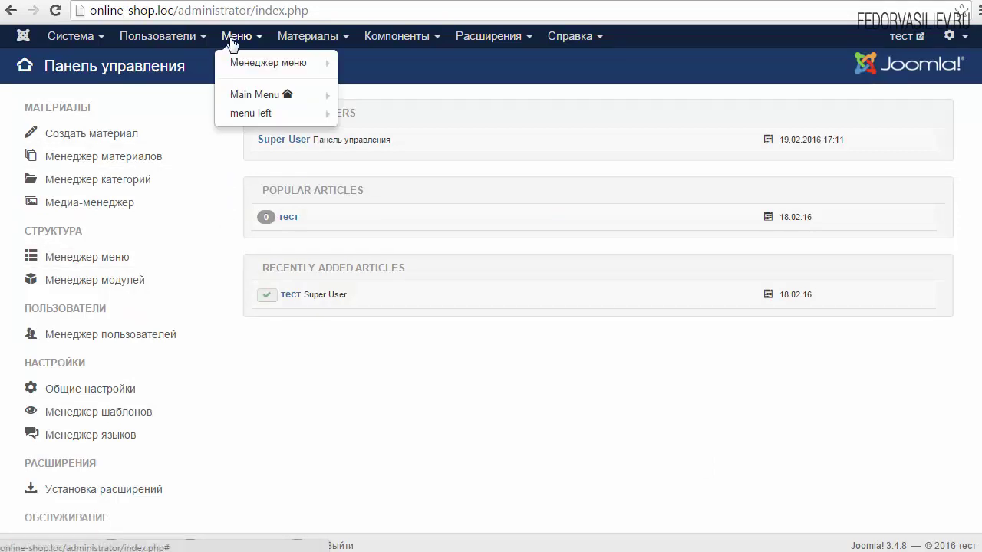
left_click(244, 102)
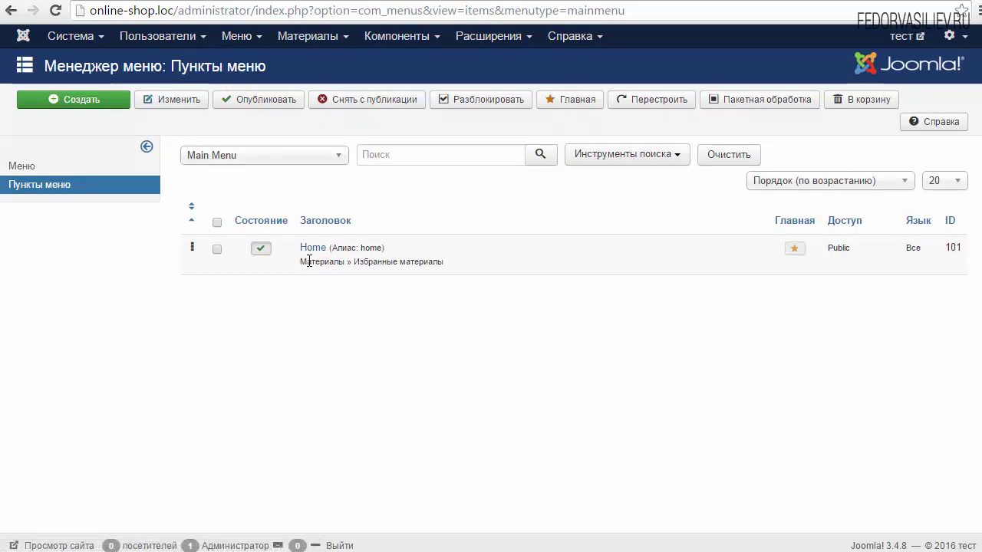
left_click(310, 249)
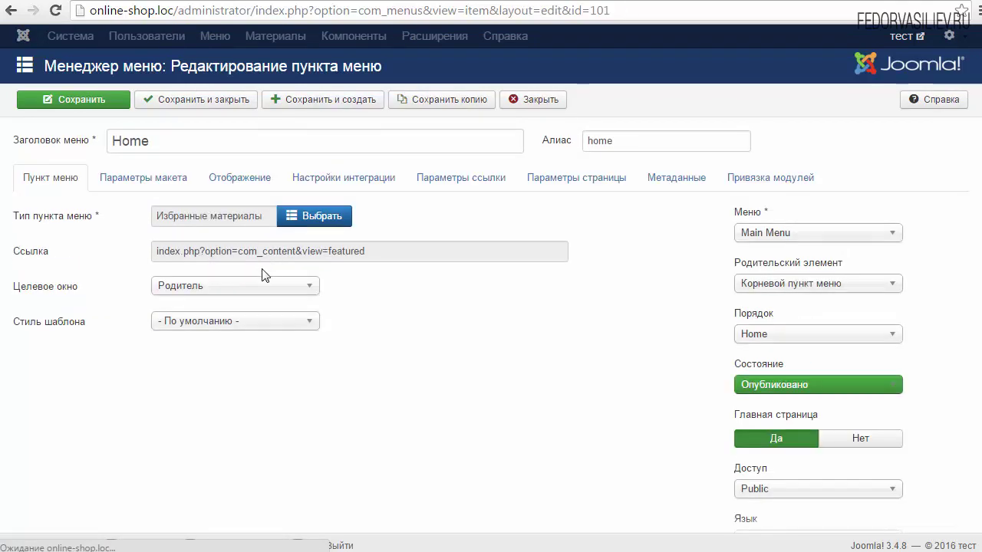
left_click(80, 148)
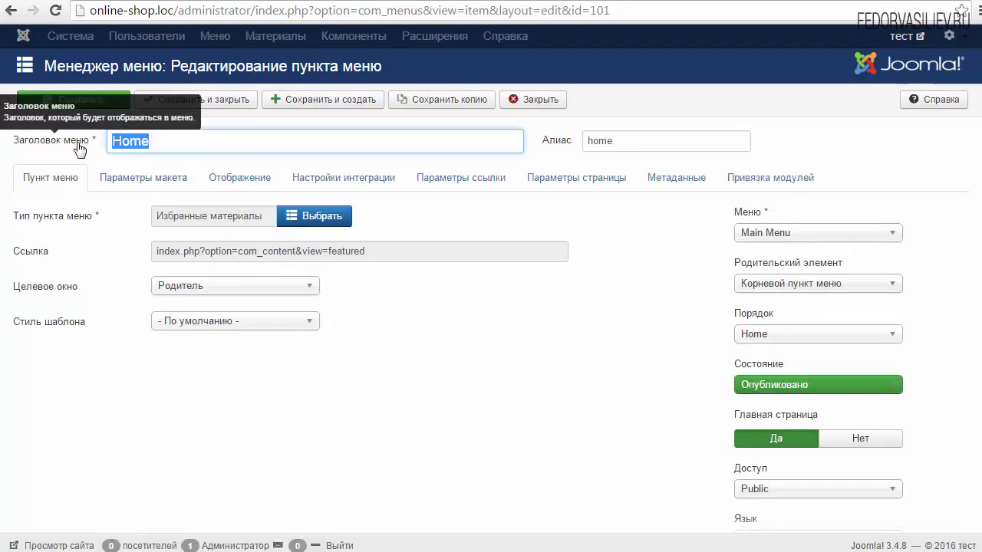
type("Г")
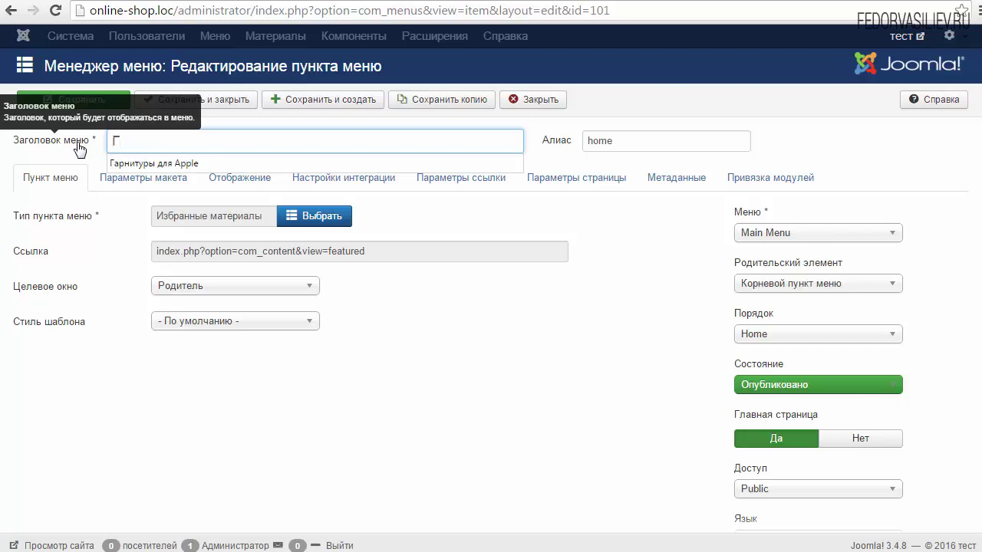
type("лавная")
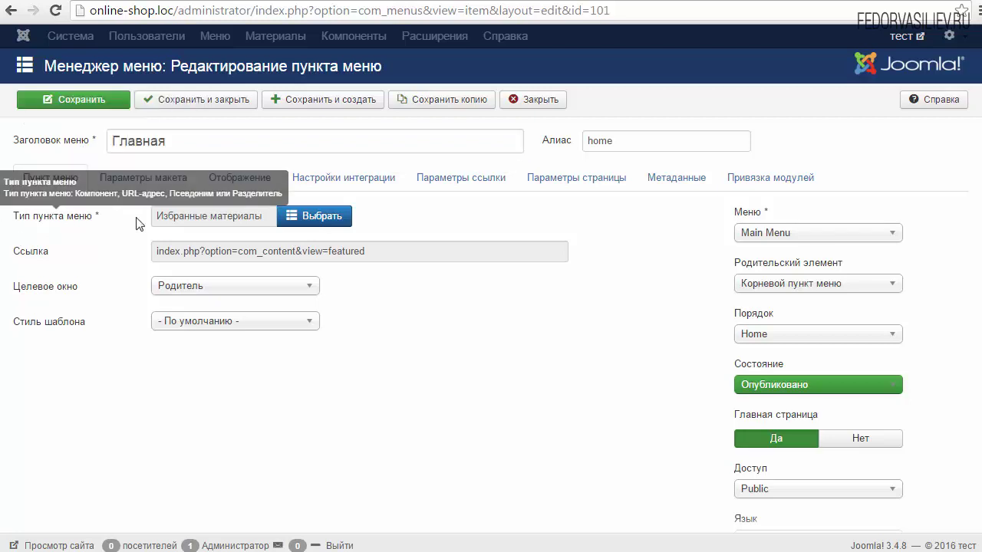
Step: Change the Главная menu item's type to Категории from the JOOMLAKASSA component
left_click(309, 218)
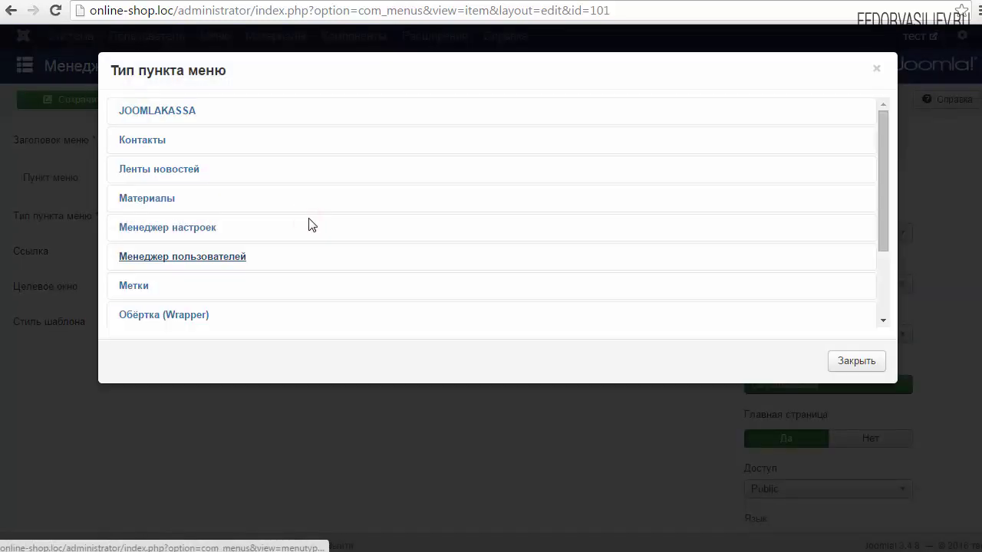
left_click(165, 112)
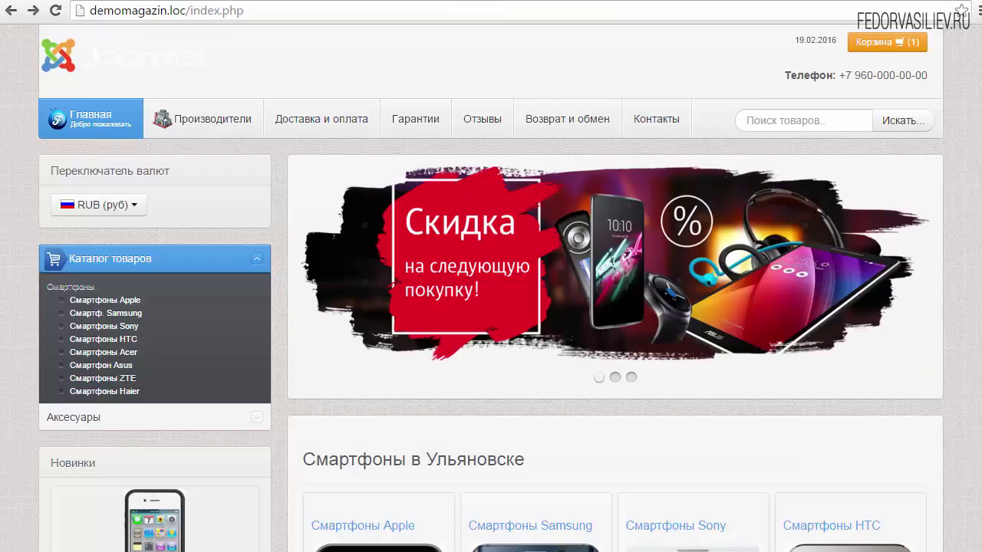
scroll(189, 219, "down", 4)
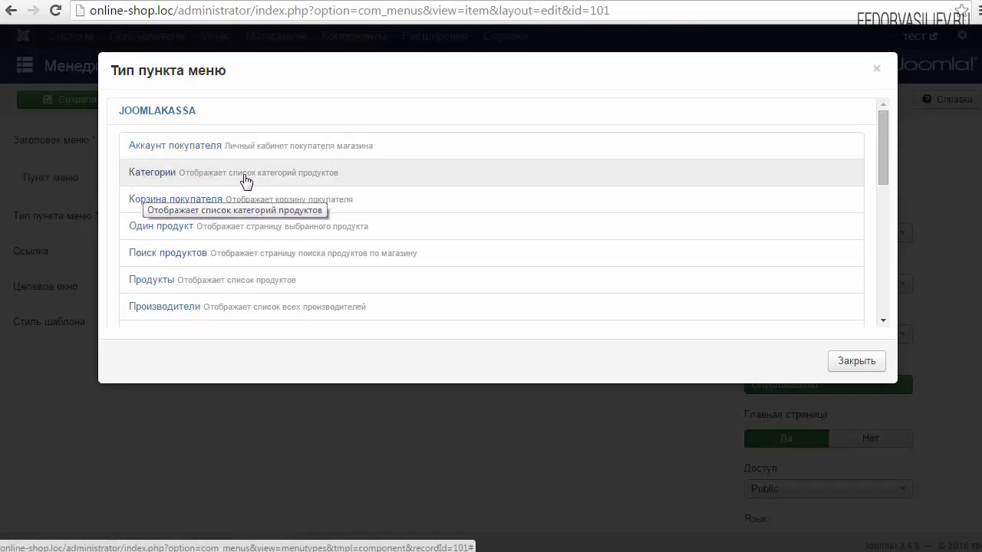
left_click(162, 176)
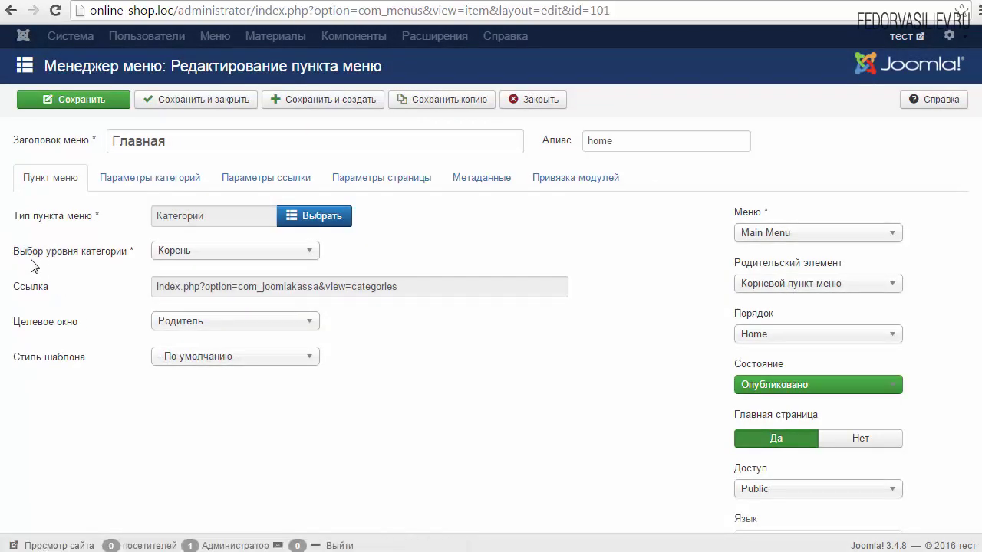
Step: Choose Корень as the category level for the Главная menu item, and save and close the item
left_click(228, 259)
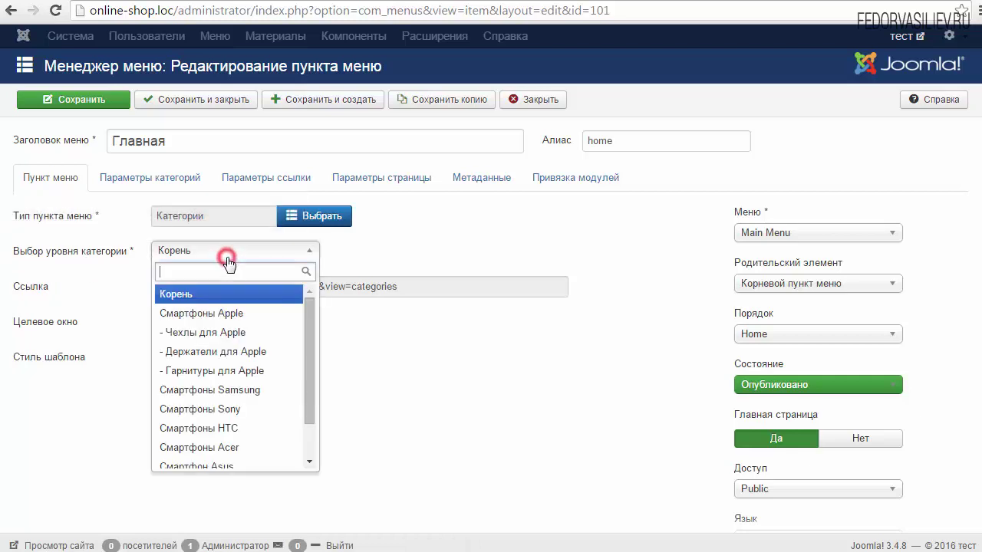
left_click_drag(309, 321, 348, 304)
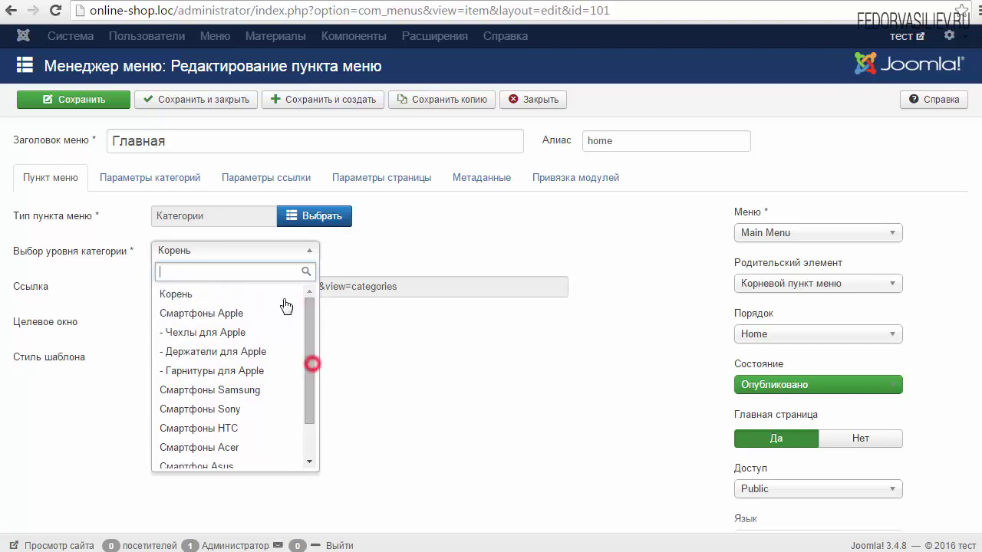
left_click(180, 291)
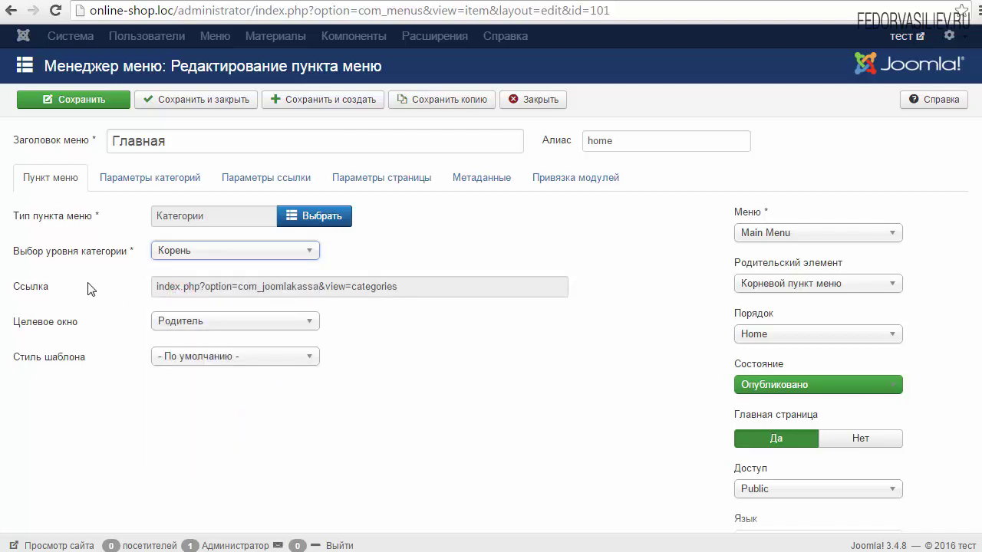
left_click(96, 105)
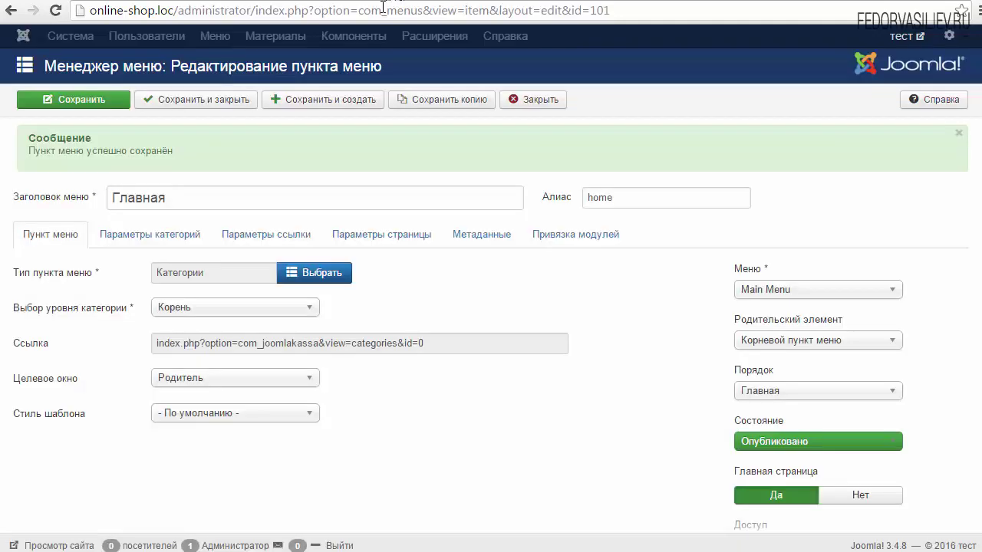
left_click(529, 100)
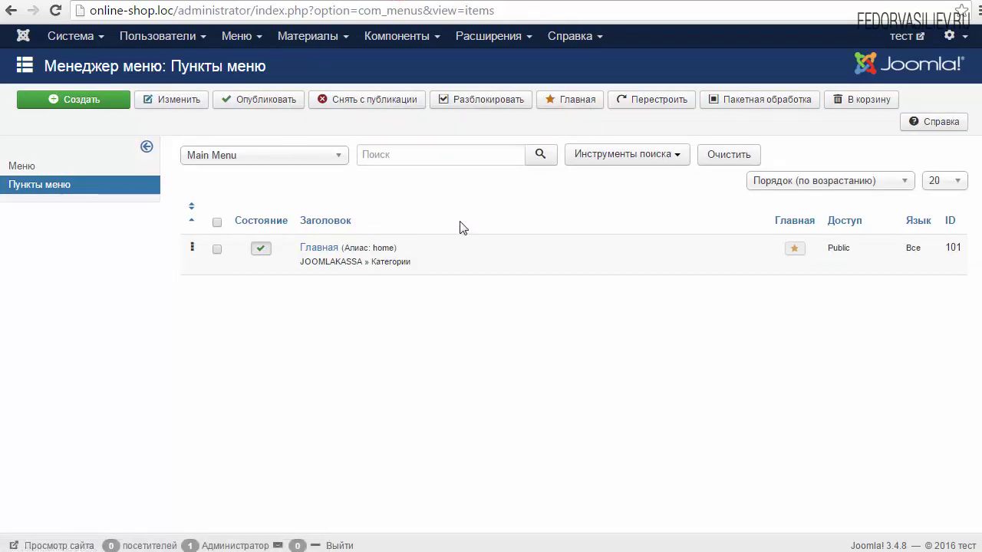
Step: From the menu manager, open the settings of the module linked to Main Menu and hide its title
left_click(244, 37)
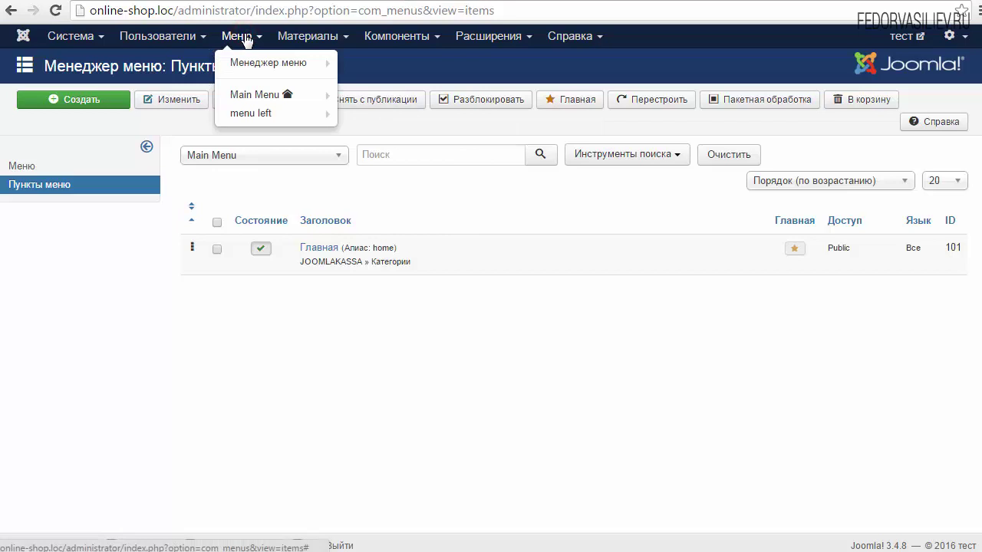
left_click(245, 66)
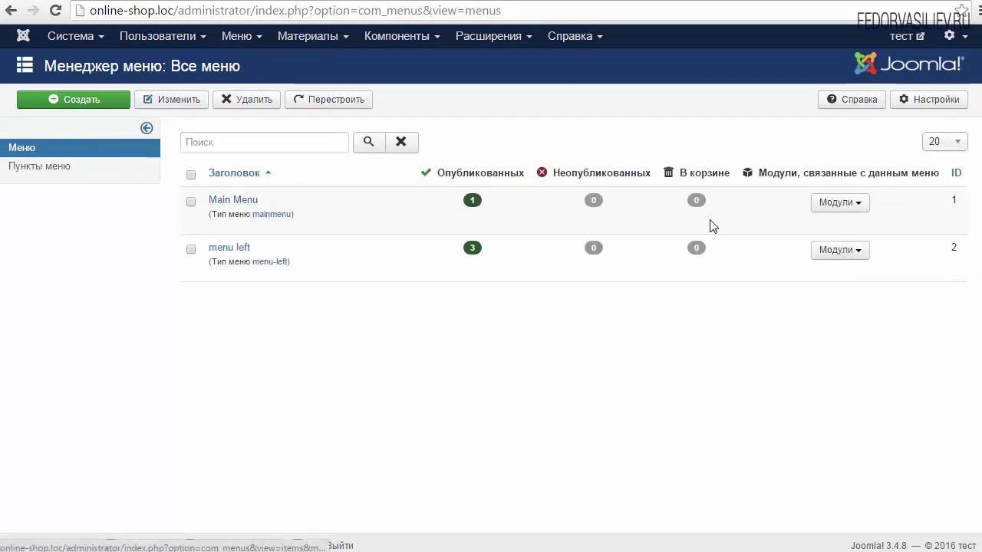
left_click(856, 207)
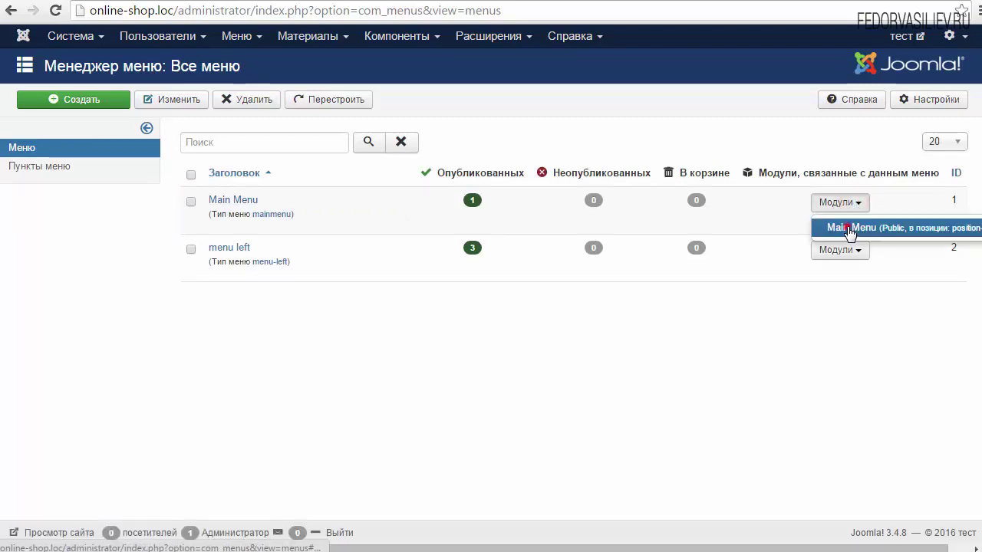
left_click(849, 229)
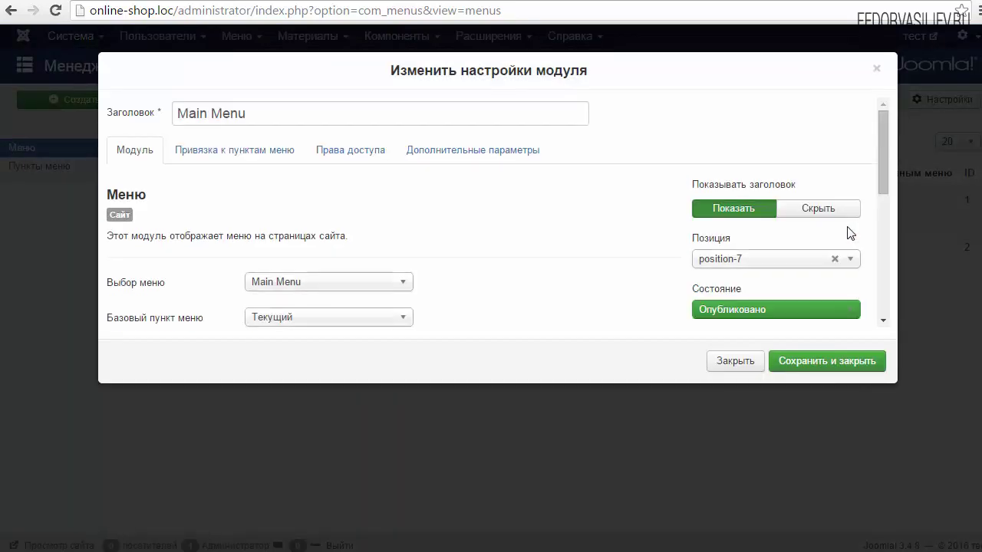
triple_click(279, 110)
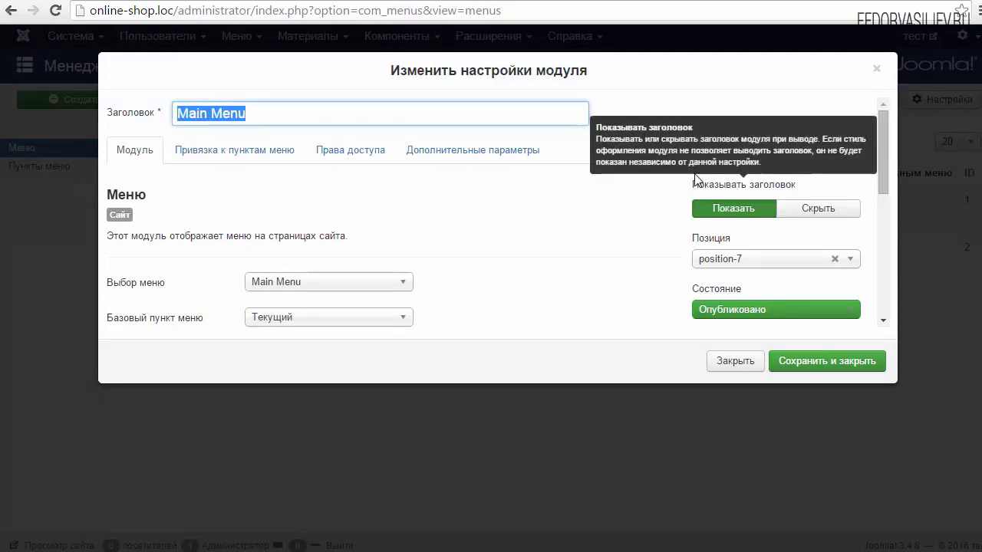
left_click(803, 213)
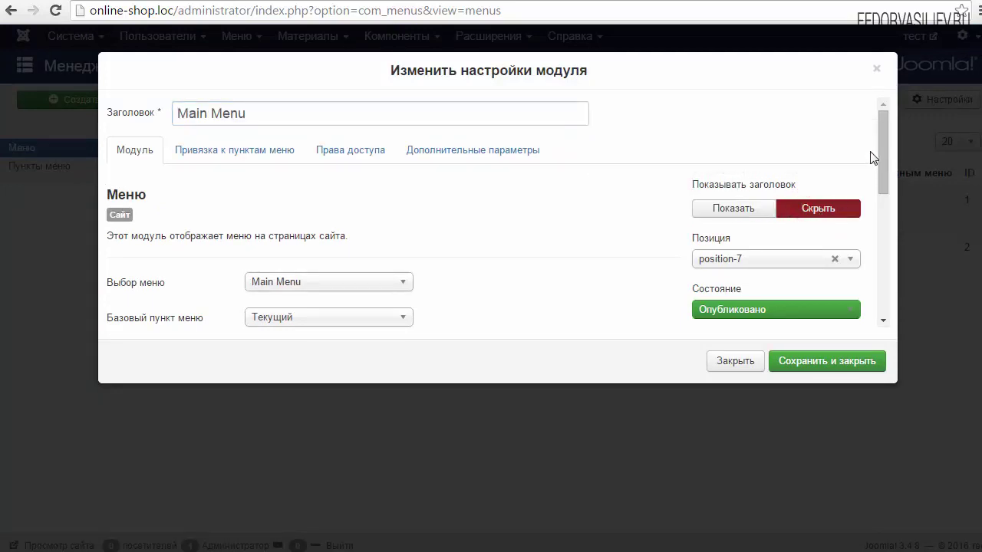
Step: Set the Main Menu module's position to Menu [menu], and save and close the module settings
left_click_drag(880, 156, 861, 209)
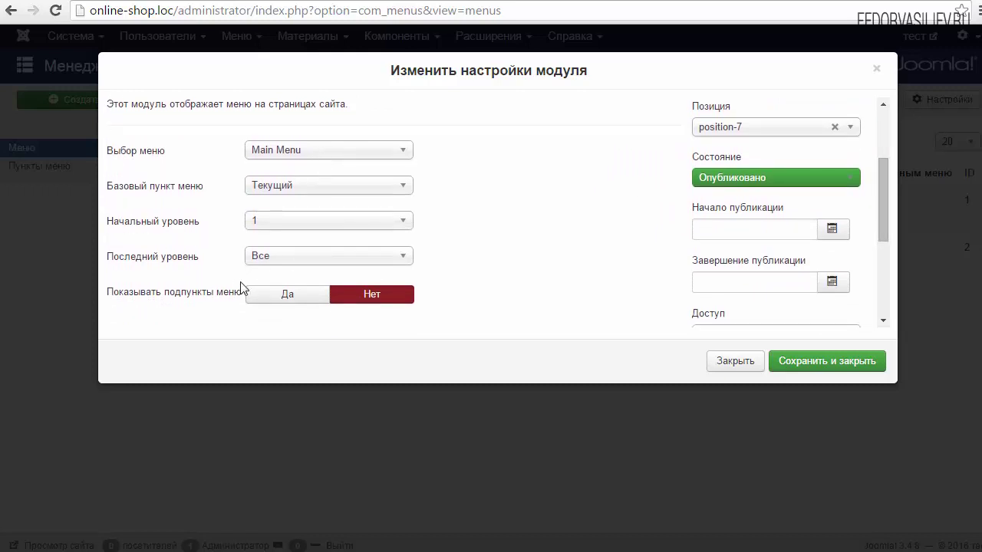
scroll(880, 195, "up", 1)
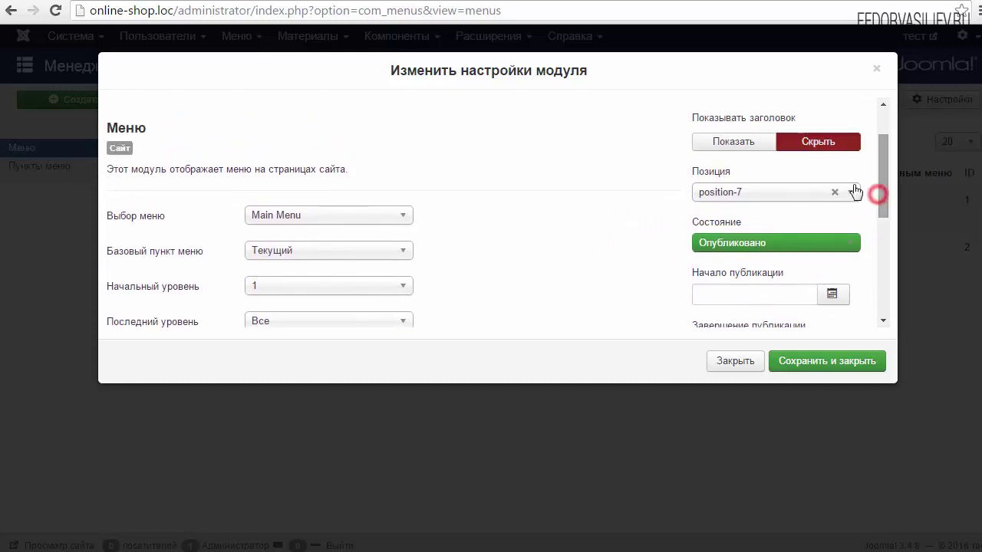
left_click(850, 192)
scroll(881, 196, "down", 1)
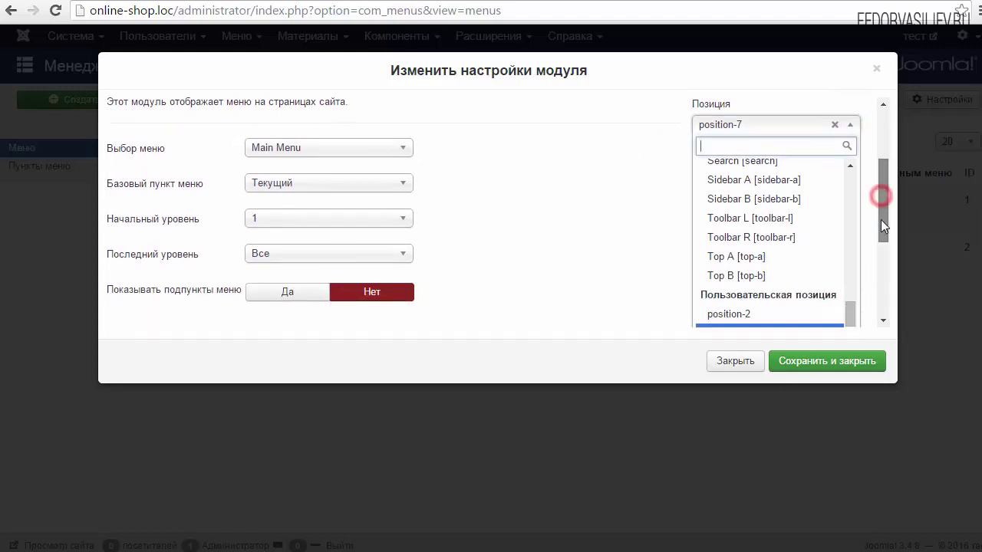
mouse_move(848, 293)
left_mouse_down()
mouse_move(849, 232)
mouse_move(853, 276)
left_mouse_up()
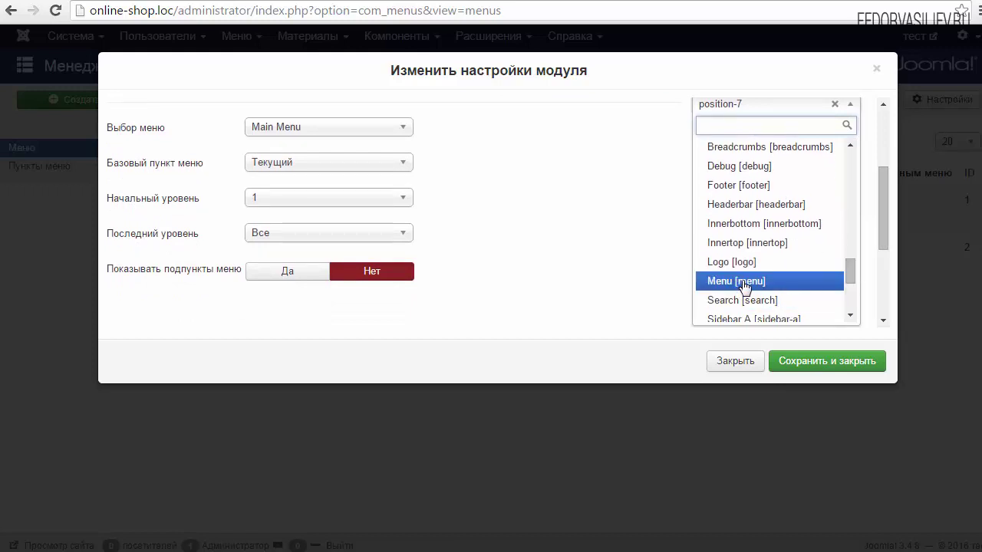
left_click(774, 280)
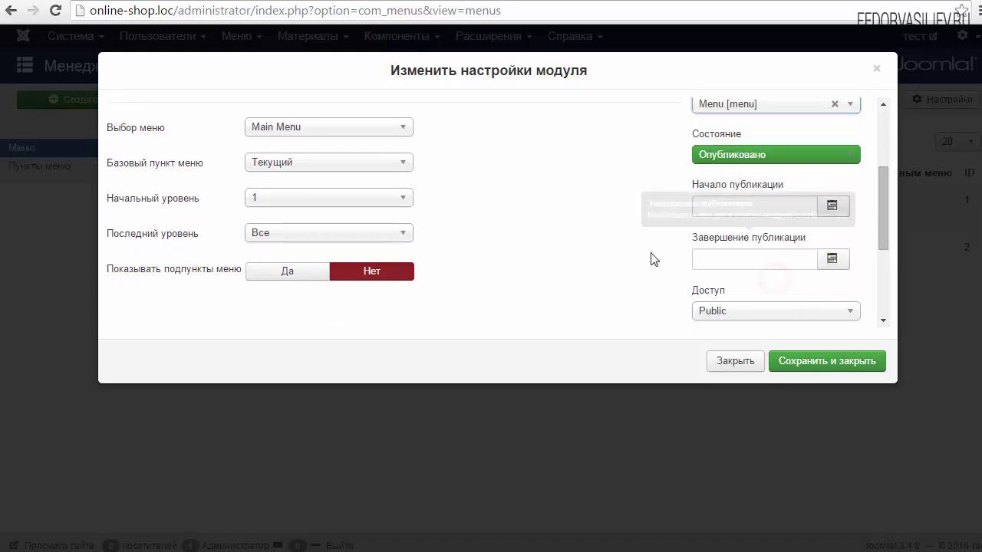
scroll(683, 259, "up", 2)
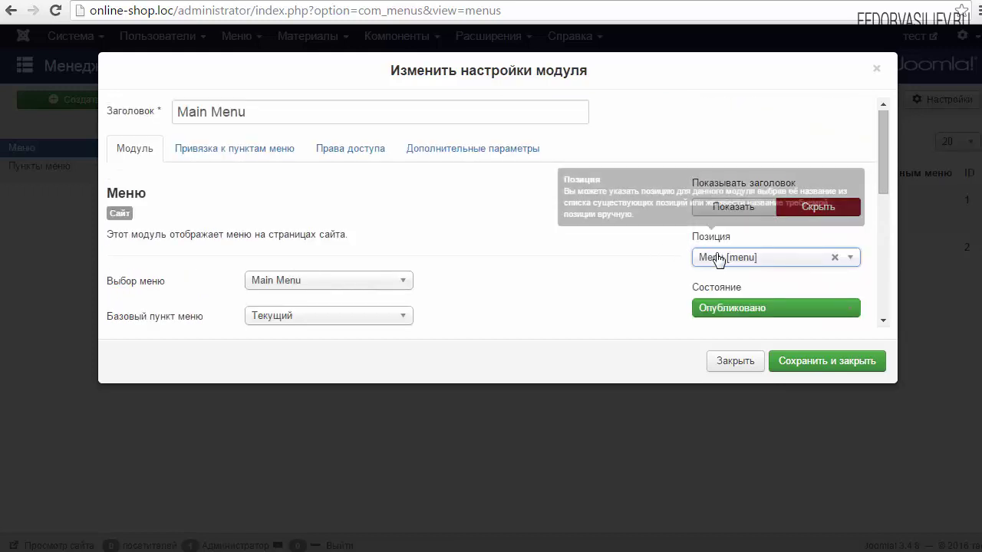
left_click(818, 366)
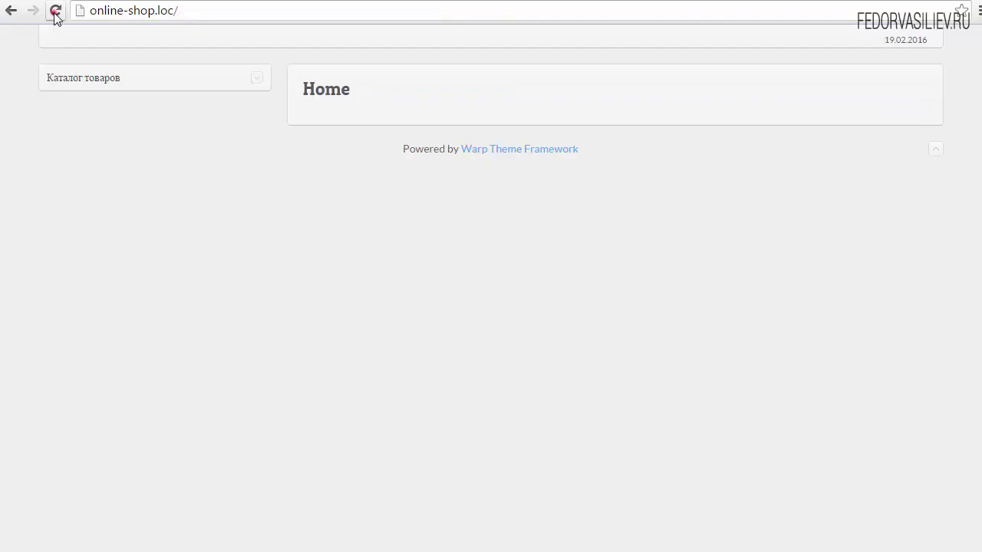
Step: Reload the online-shop.loc home page, check which categories and product counts it lists, and return to the administration
left_click(55, 12)
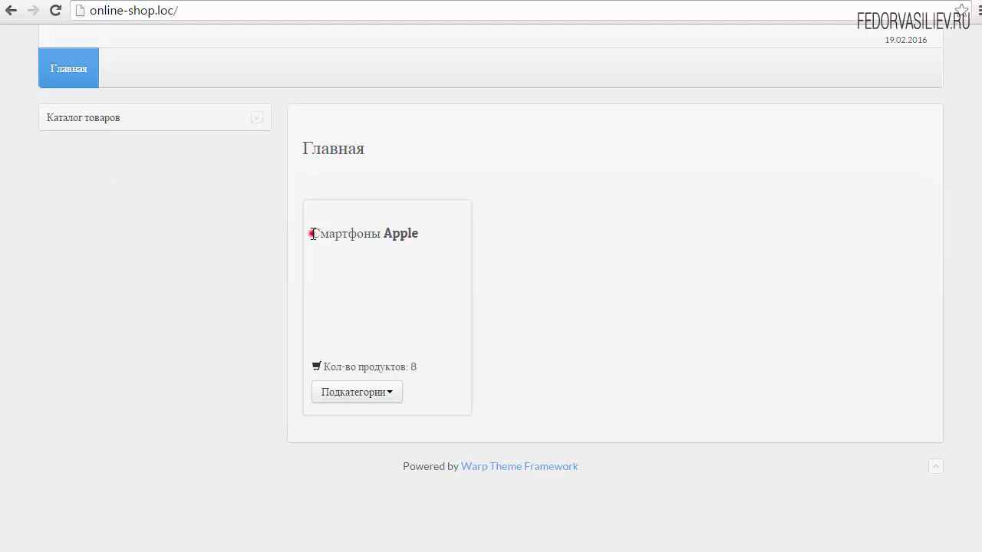
left_click_drag(313, 234, 412, 234)
left_click_drag(417, 368, 384, 367)
left_click(555, 374)
left_click(387, 1)
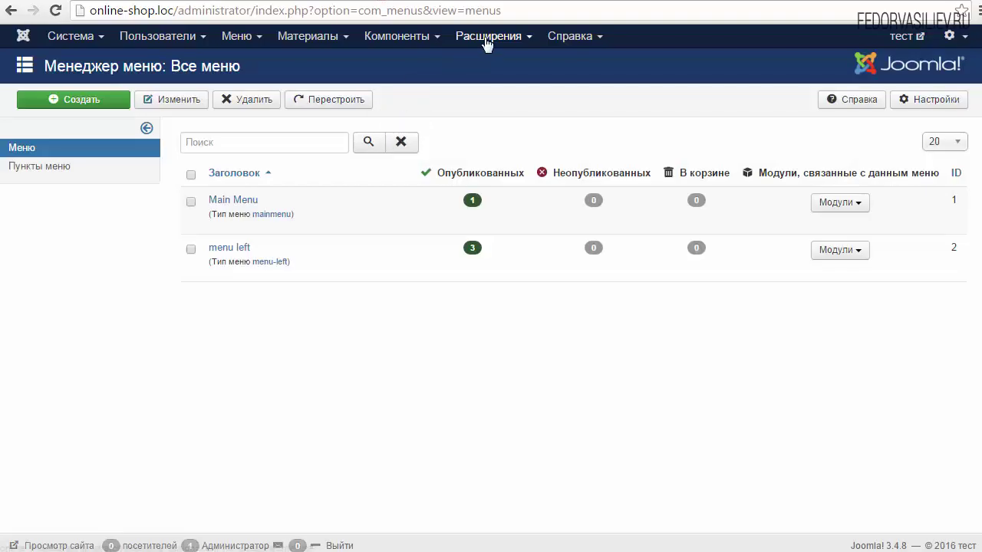
Step: In the JoomlaKassa component's Категории settings, set Пустые категории to Показать and save the configuration
mouse_move(397, 36)
left_click(395, 65)
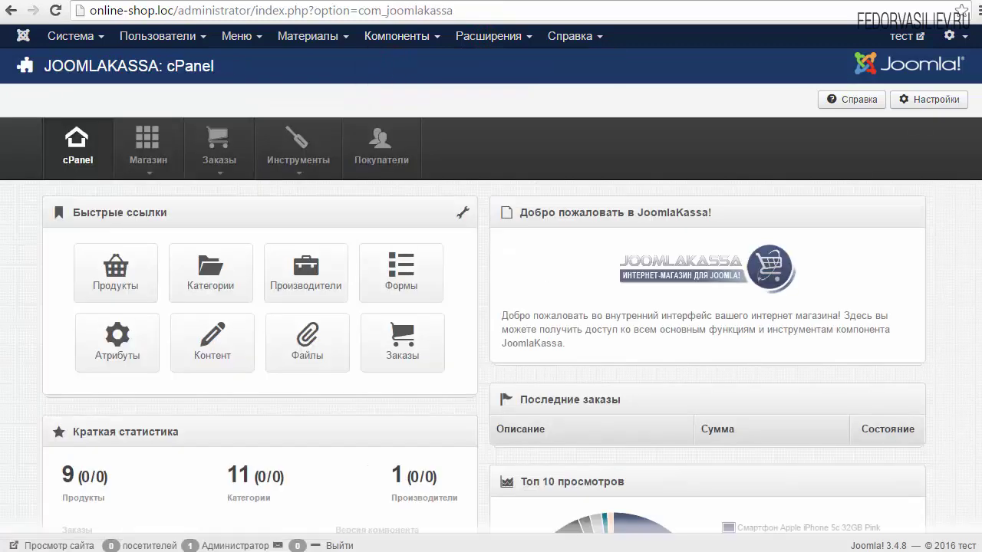
left_click(924, 100)
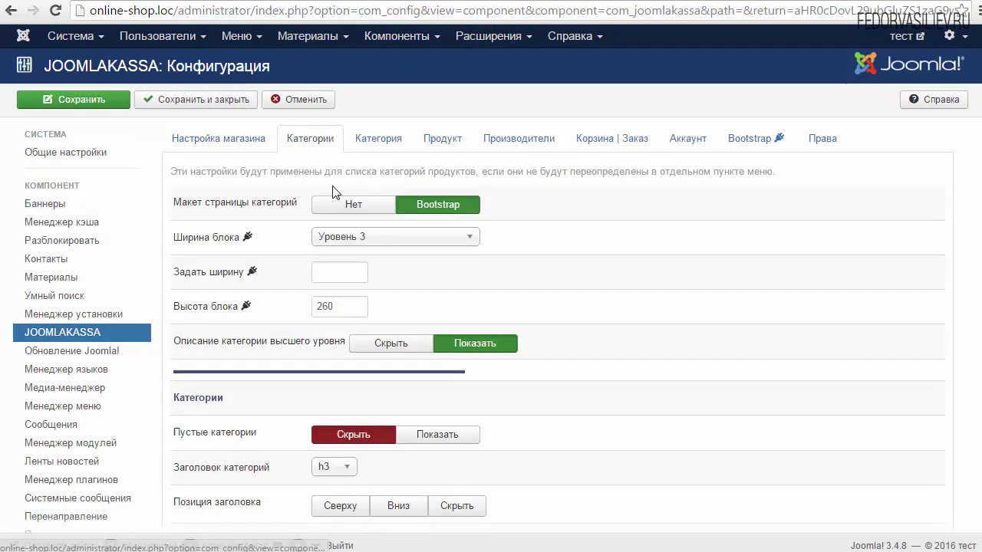
left_click(258, 139)
left_click(301, 146)
scroll(668, 201, "down", 2)
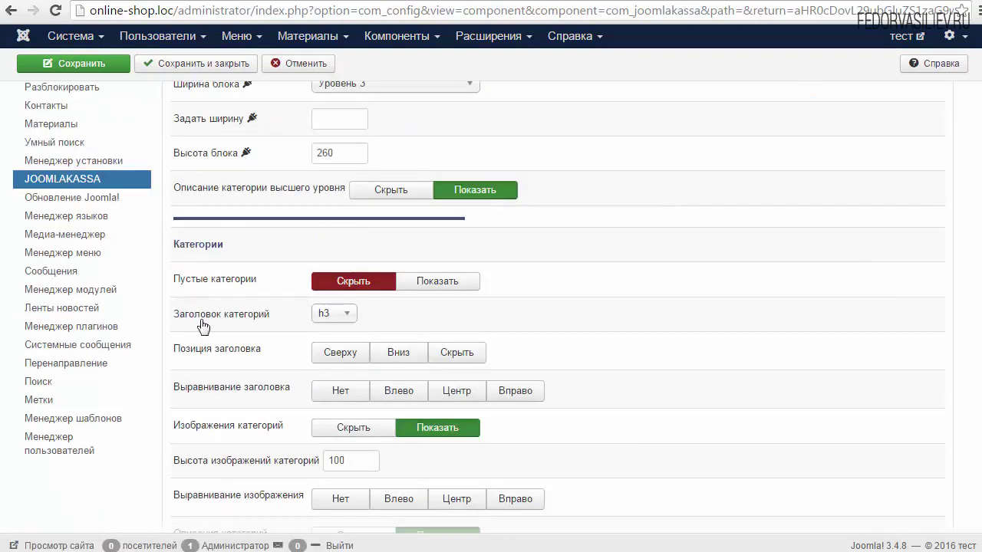
left_click_drag(235, 248, 193, 253)
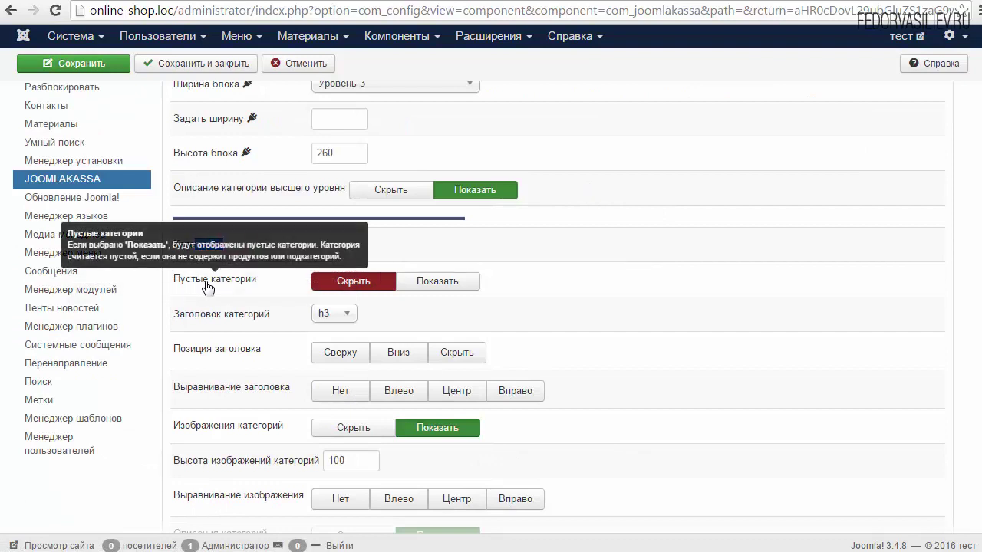
left_click(435, 284)
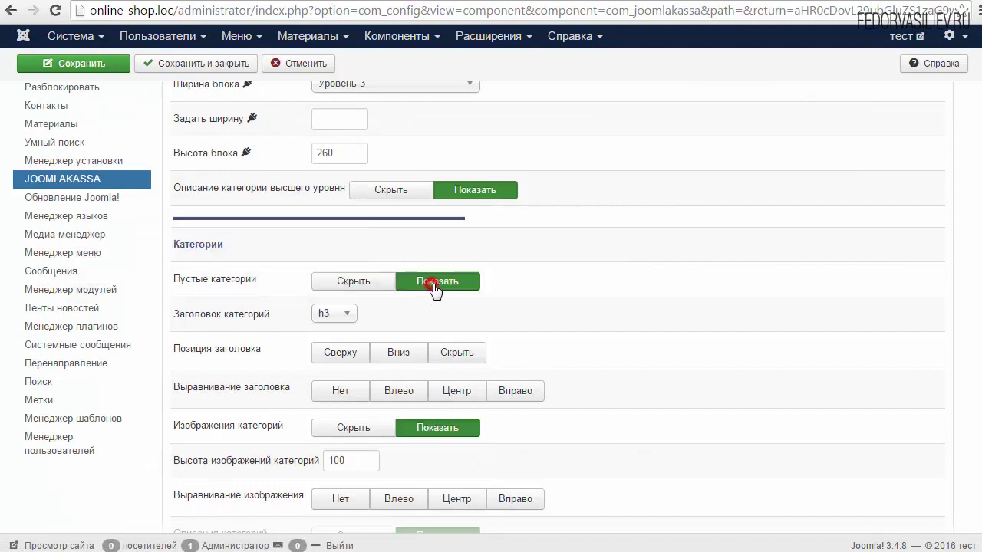
left_click(106, 69)
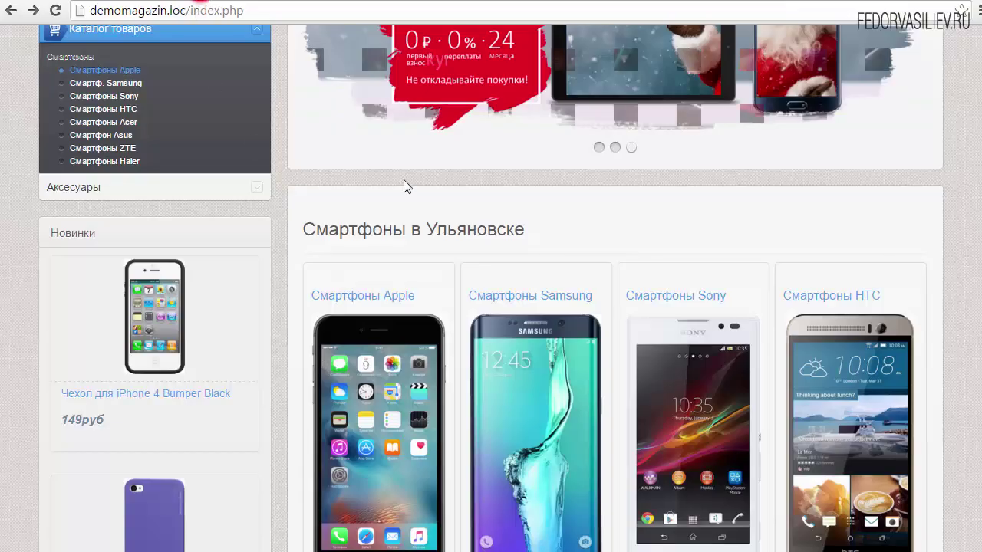
Step: Examine the smartphone category blocks on the demo shop's home page, including their product counts and four-column layout
scroll(407, 186, "down", 6)
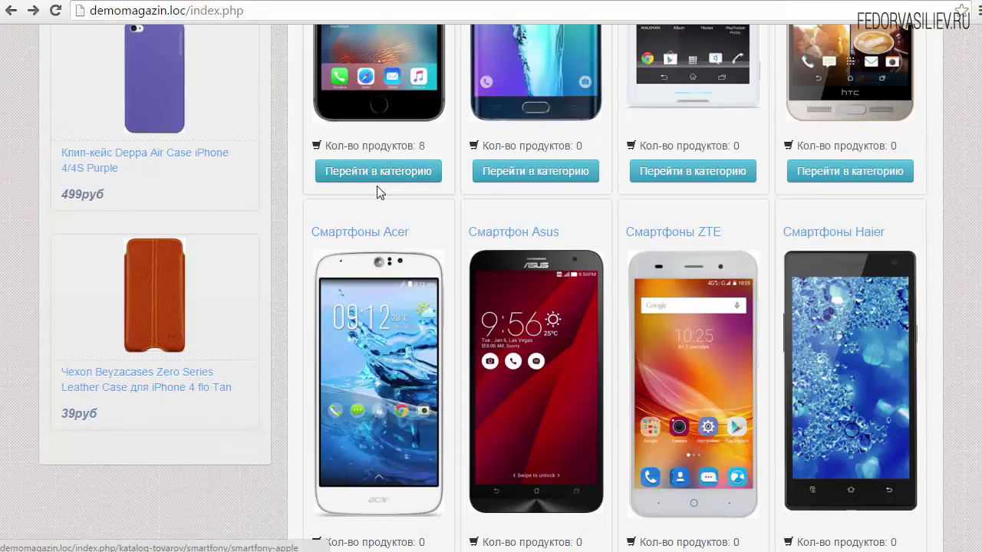
scroll(383, 191, "down", 1)
scroll(546, 249, "down", 1)
scroll(704, 271, "up", 4)
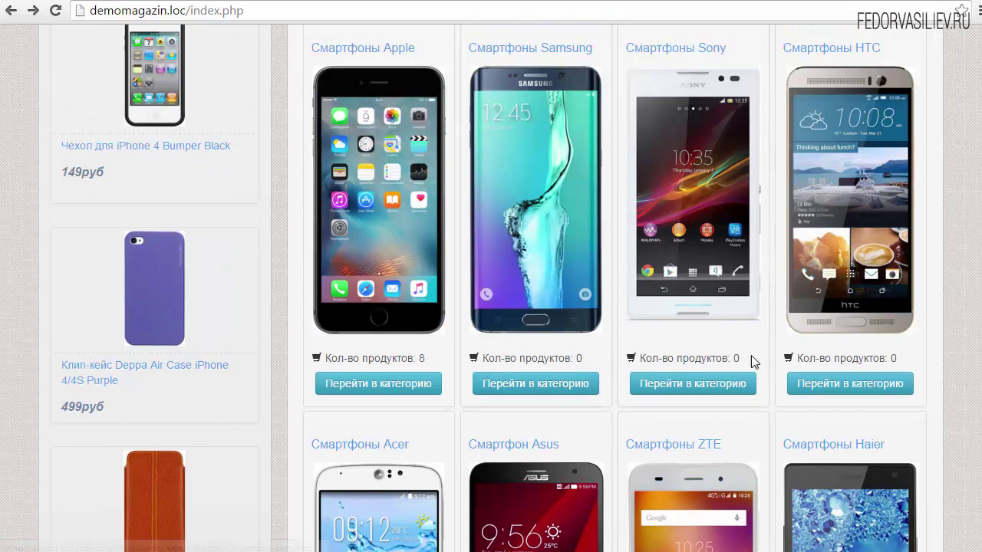
scroll(751, 362, "down", 3)
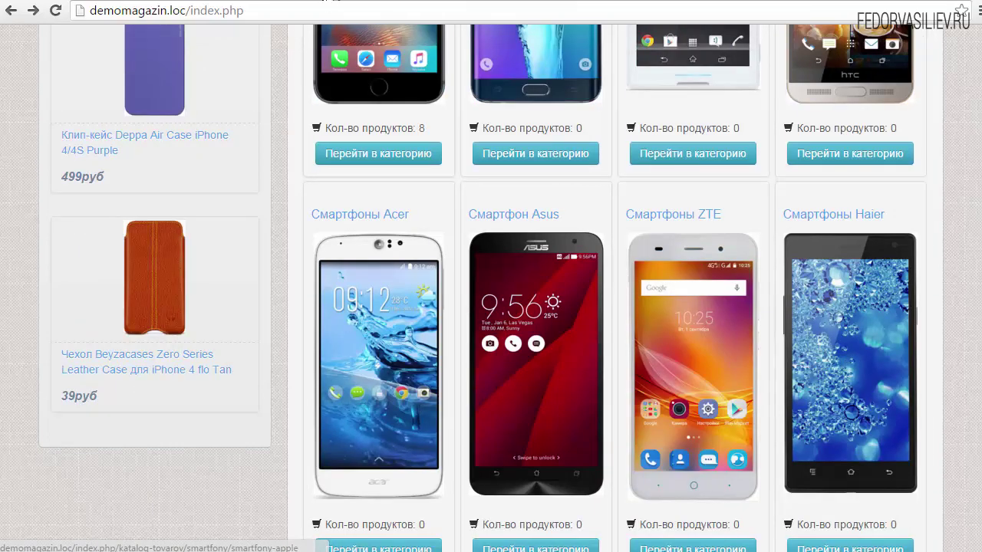
scroll(460, 273, "up", 4)
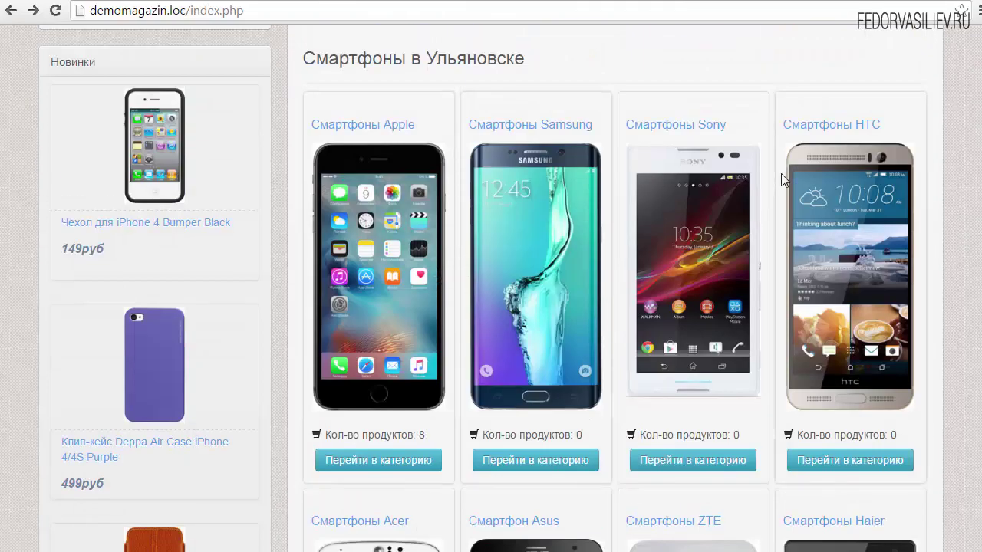
scroll(781, 175, "down", 2)
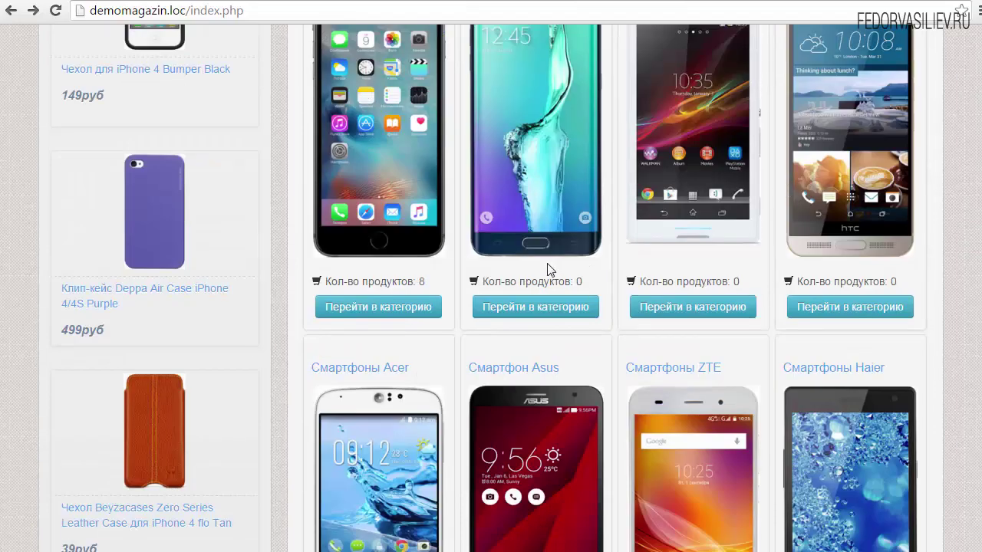
scroll(547, 269, "down", 2)
scroll(538, 268, "down", 1)
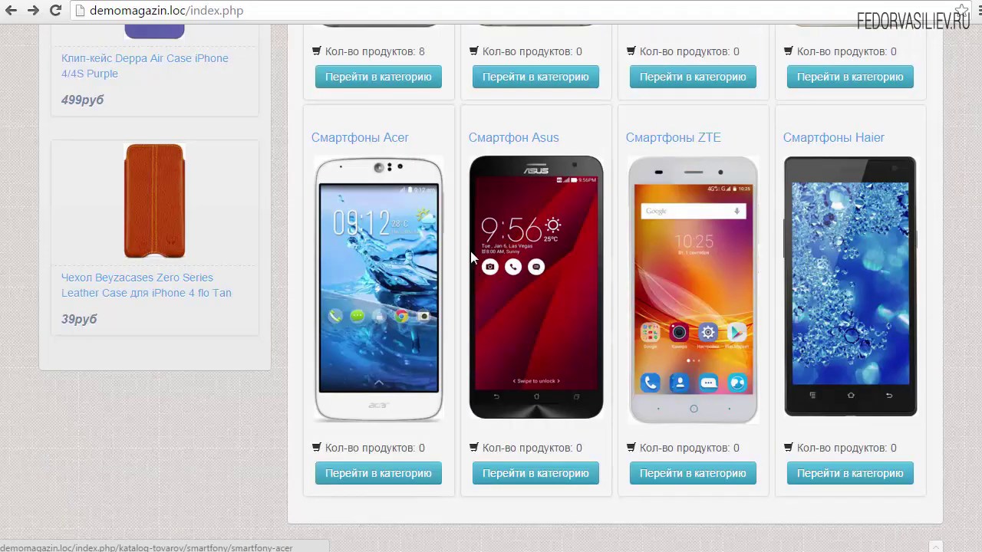
scroll(774, 279, "up", 5)
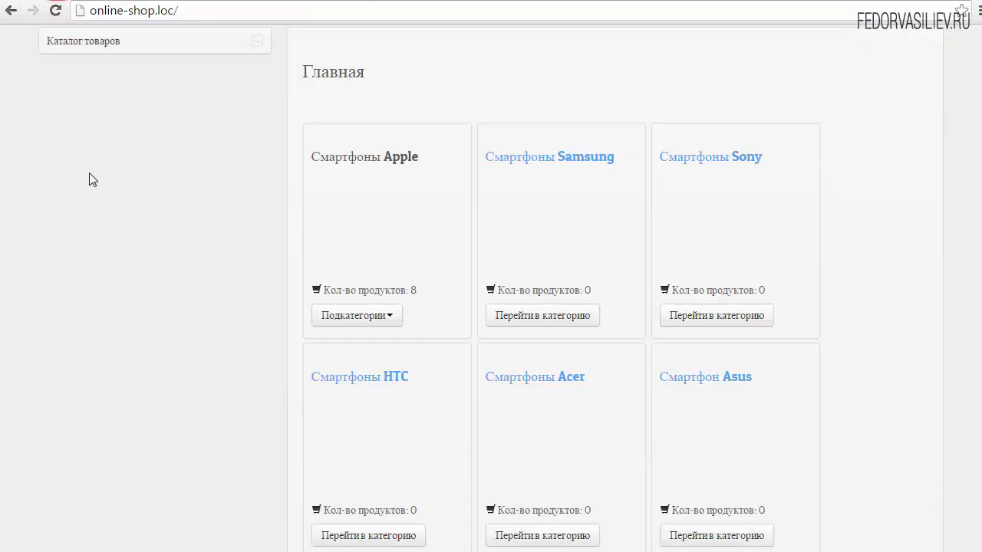
Step: Look through the category blocks on the online-shop.loc home page to compare their layout with the demo shop
scroll(92, 179, "down", 4)
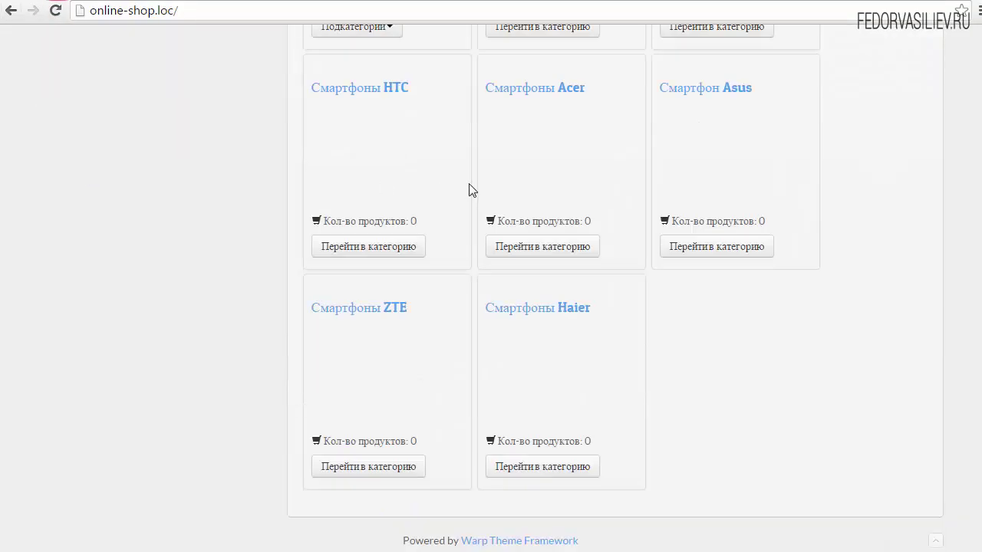
scroll(498, 181, "up", 2)
scroll(406, 170, "up", 2)
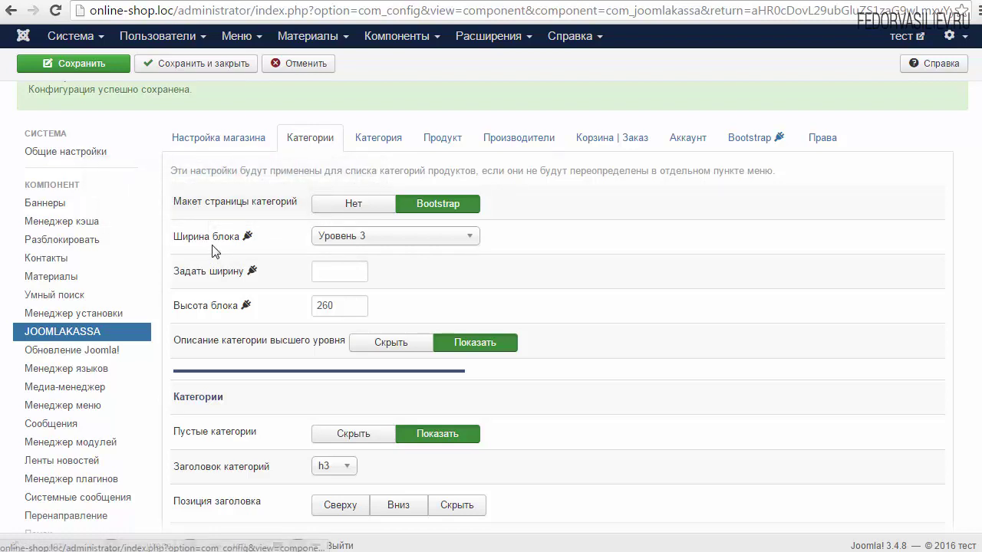
Step: In the JoomlaKassa Категории settings, set Ширина блока to Задать and enter a custom block width of 198
left_click(357, 240)
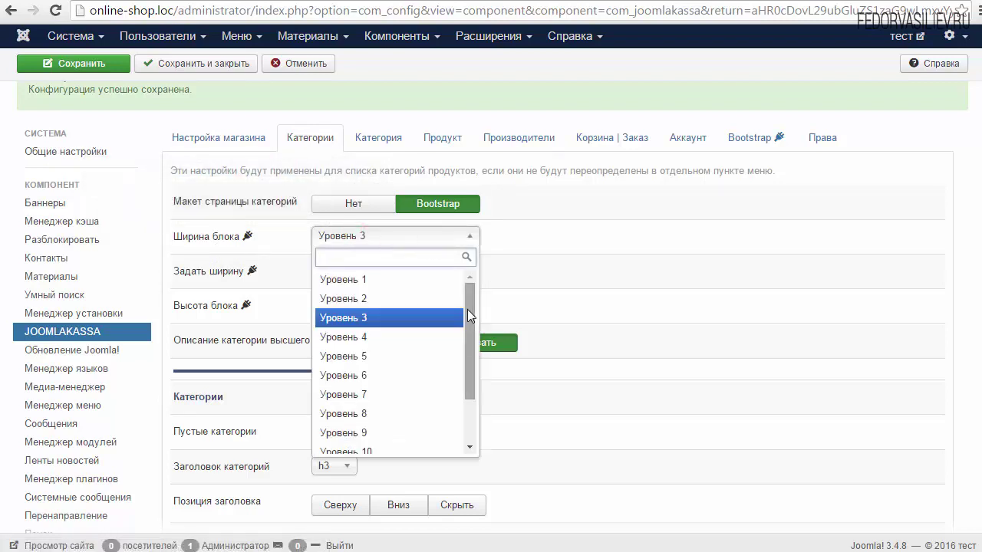
left_click_drag(467, 309, 467, 391)
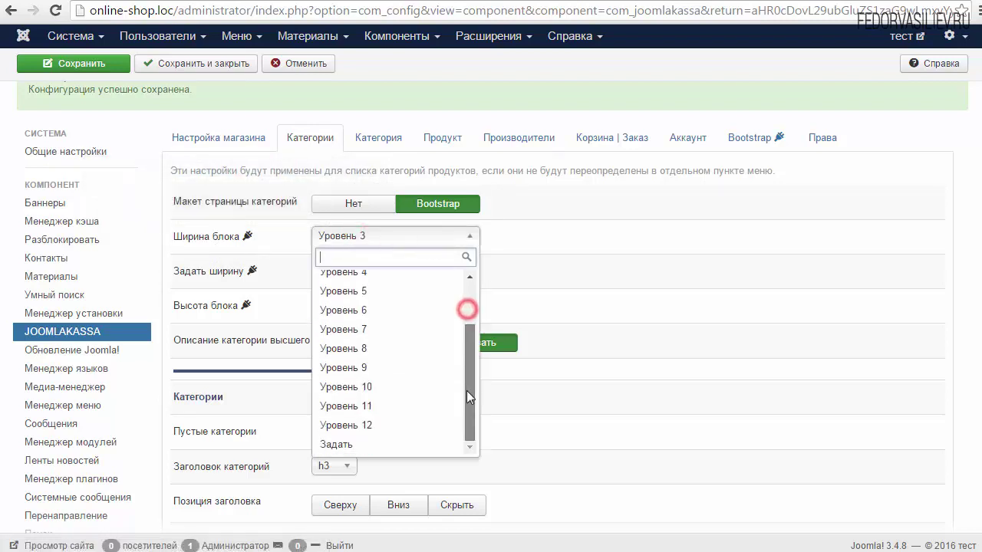
left_click(329, 451)
mouse_move(201, 281)
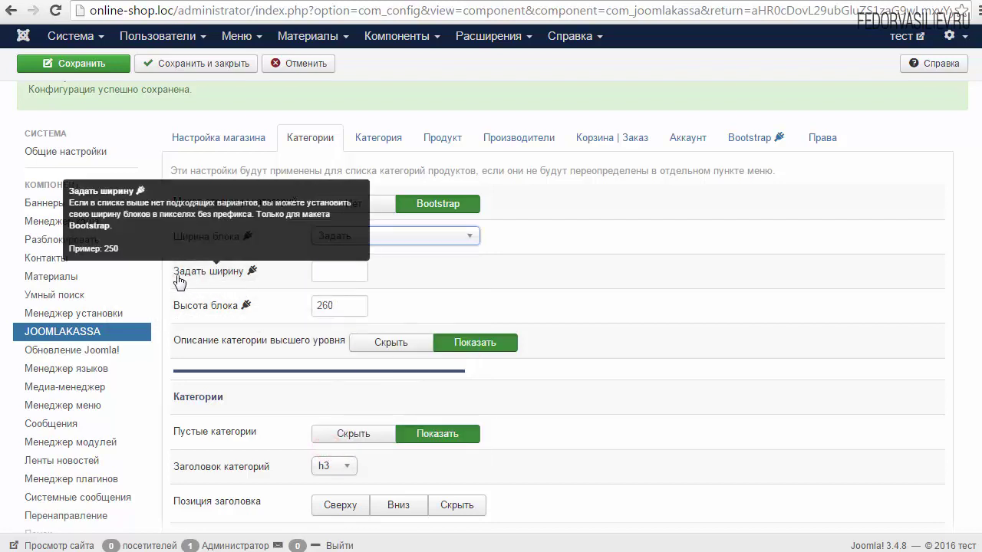
right_click(328, 271)
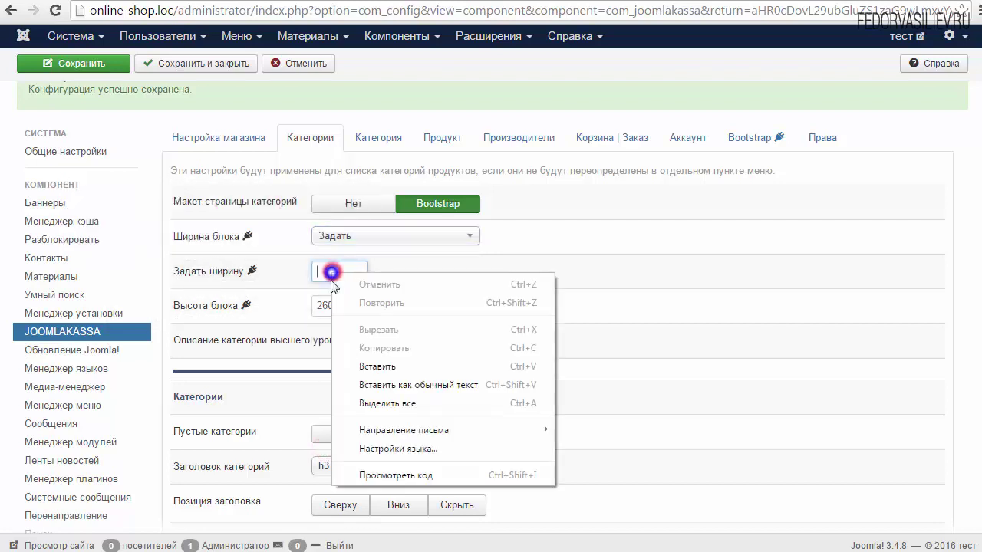
left_click(376, 366)
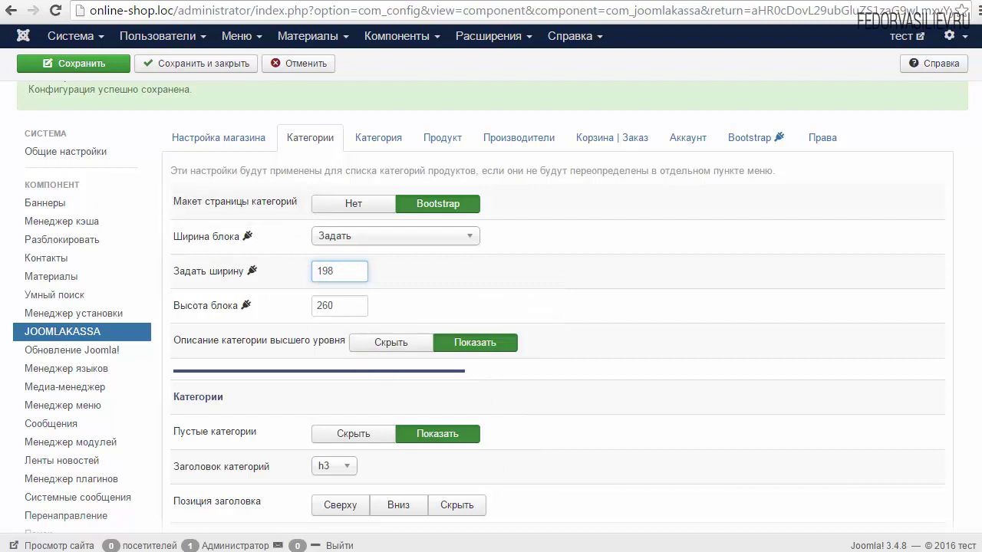
Step: Set Высота блока to 490 in the Категории settings and save the configuration
double_click(326, 305)
right_click(319, 304)
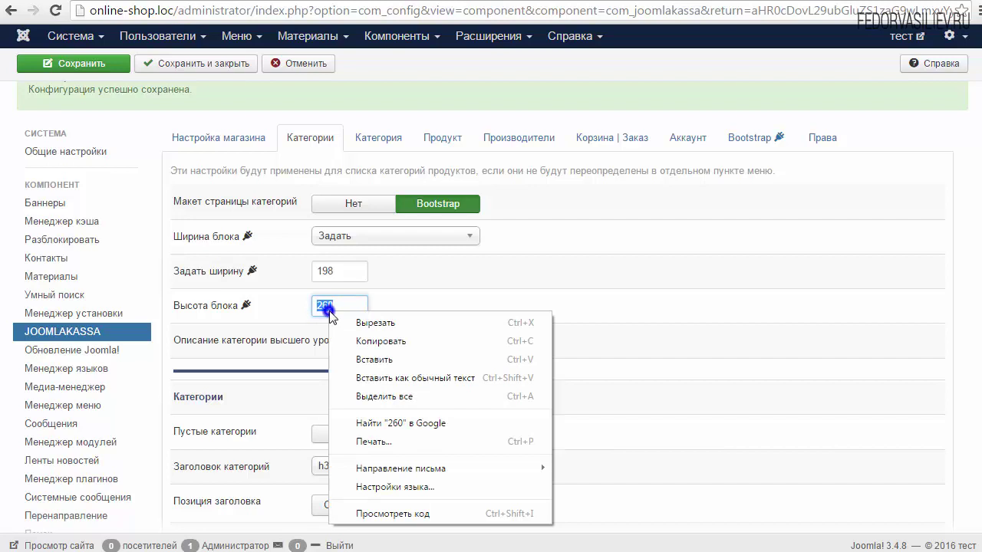
left_click(373, 361)
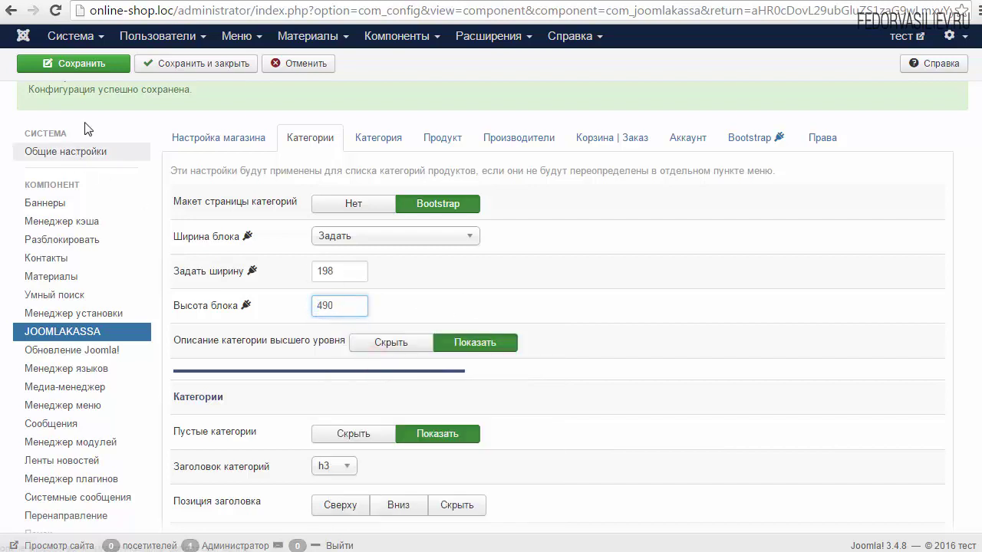
left_click(89, 63)
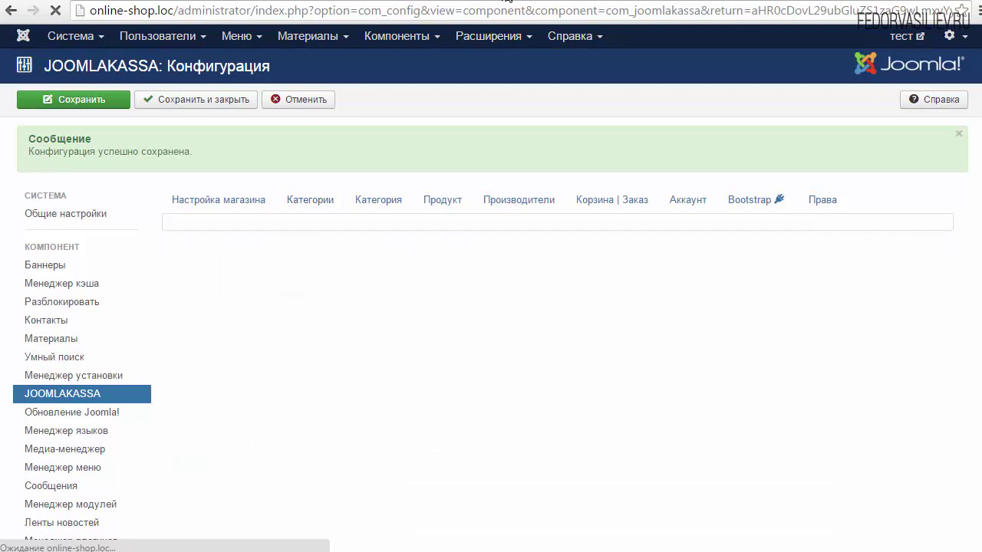
Step: Reload the online-shop.loc home page and compare its category block layout with the demo shop's
left_click(507, 1)
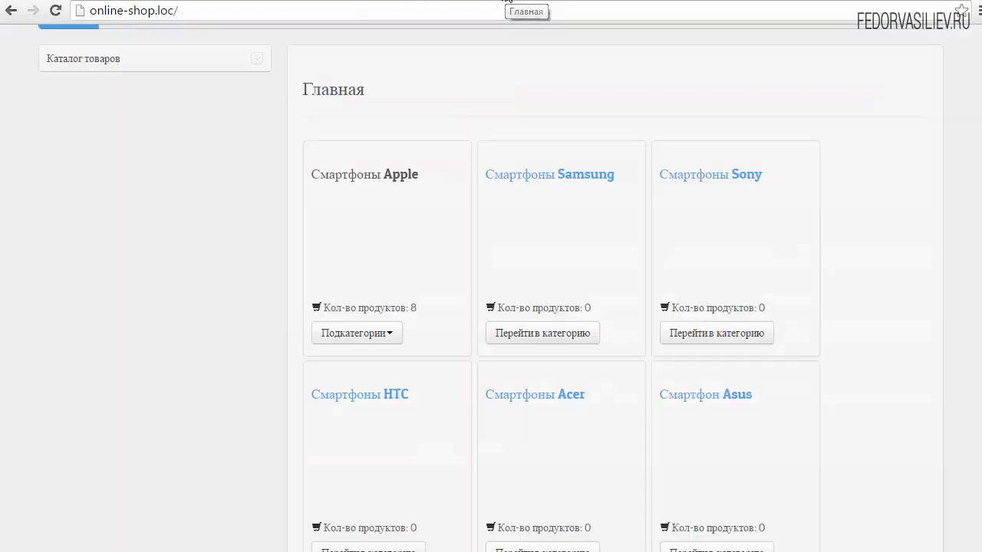
left_click(56, 10)
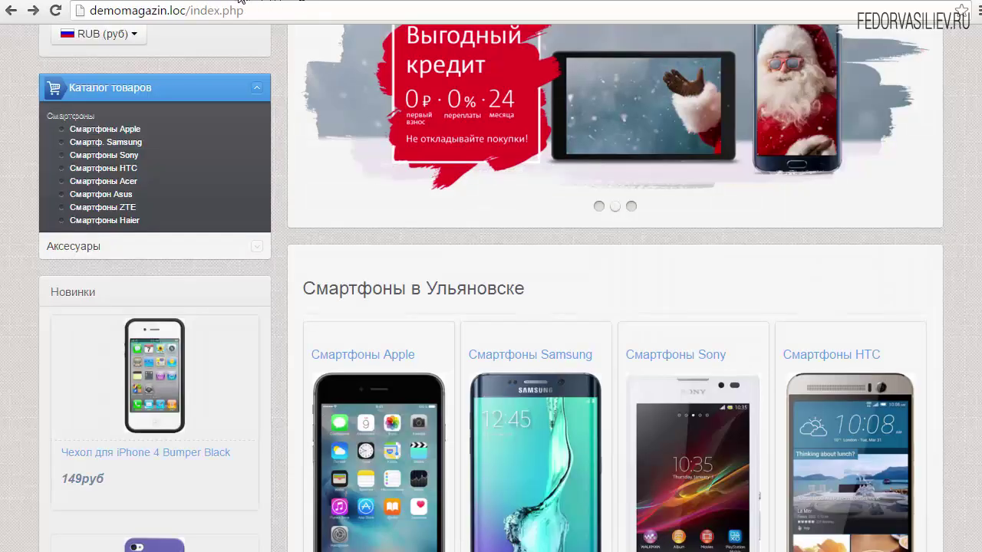
scroll(318, 132, "down", 3)
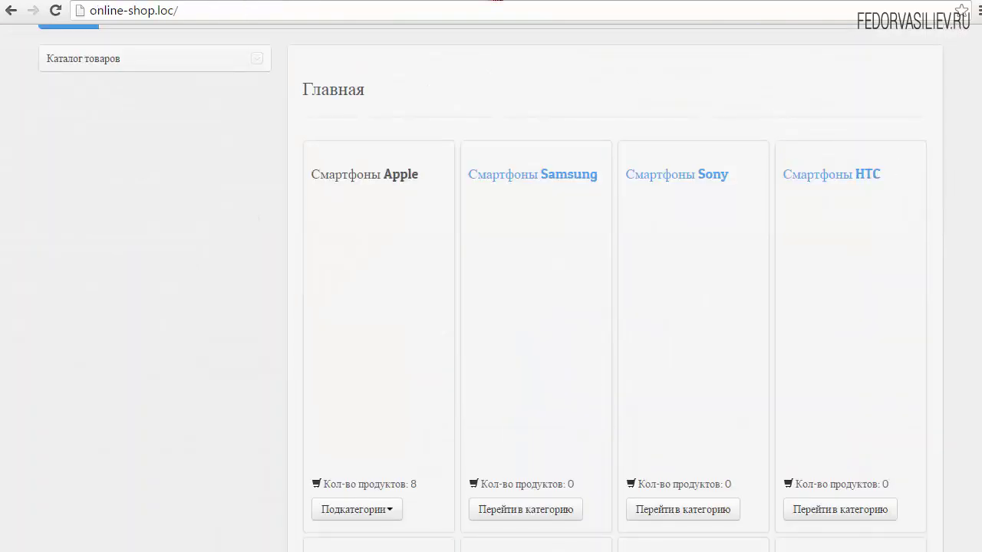
scroll(491, 289, "down", 5)
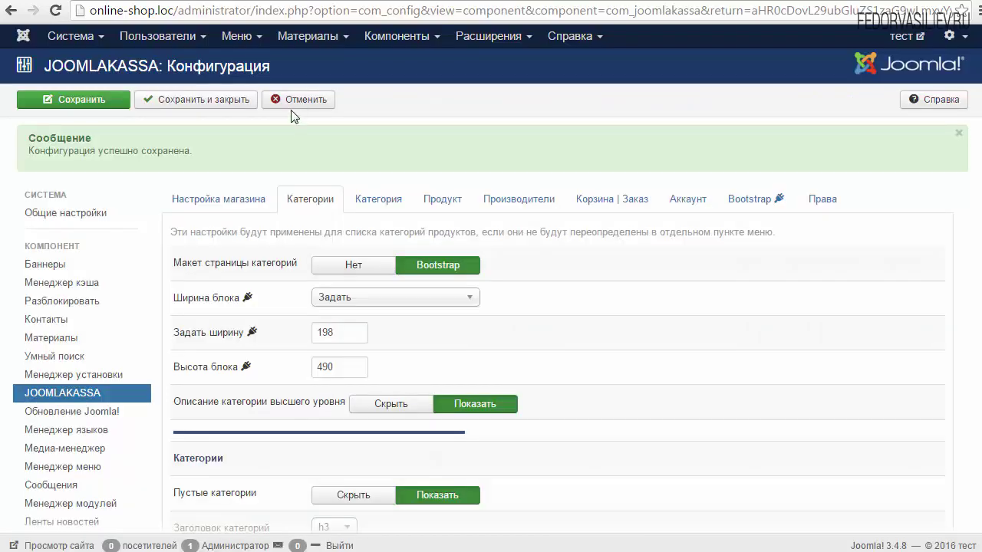
Step: Open the Смартфоны Apple category, assign the front-view Apple-iPhone-5s-32Gb-Grey picture as its Изображение категории, and save it
left_click(292, 103)
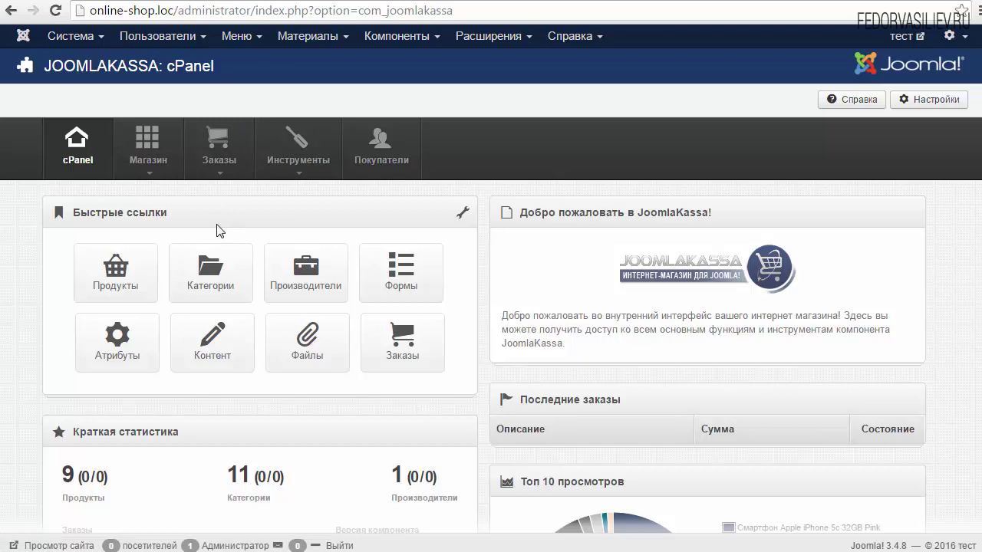
left_click(210, 285)
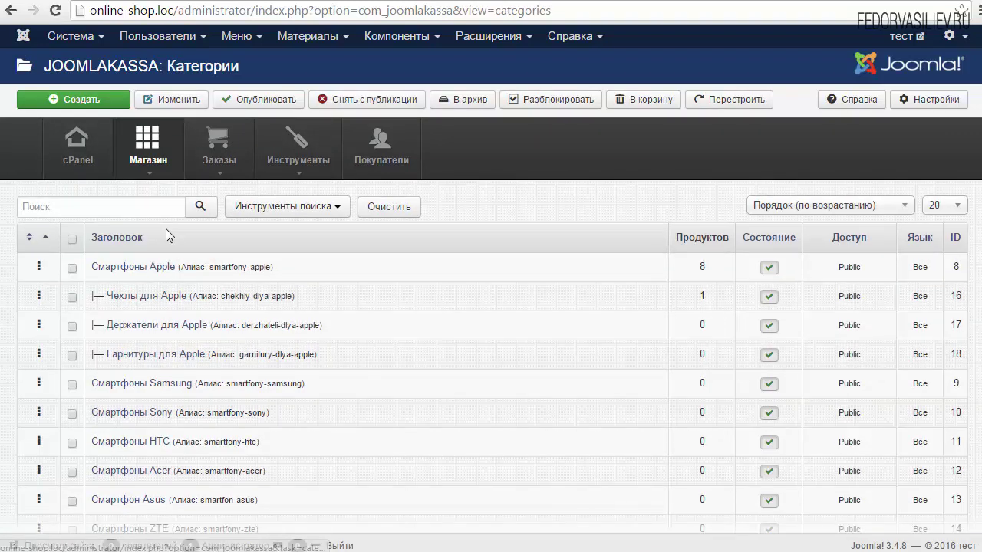
left_click(141, 267)
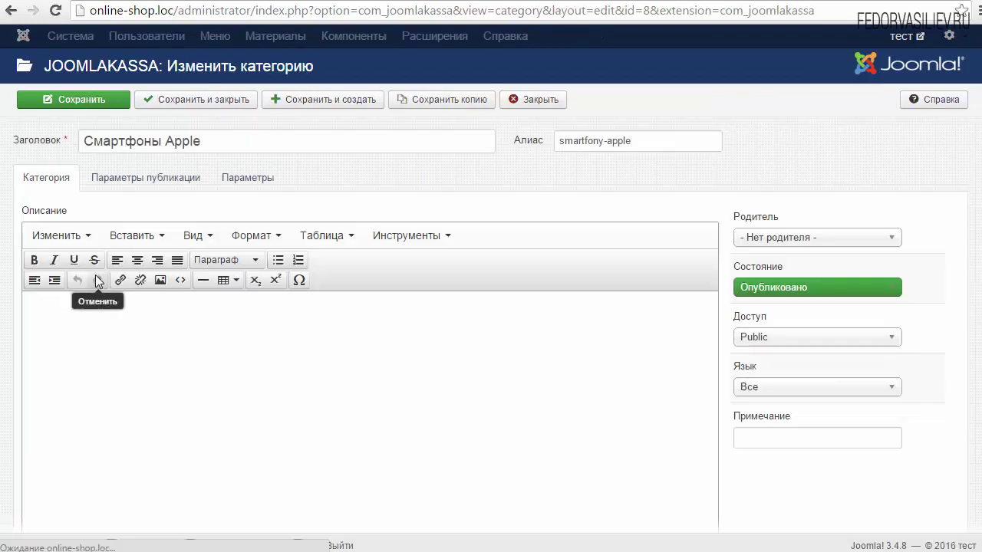
left_click(240, 183)
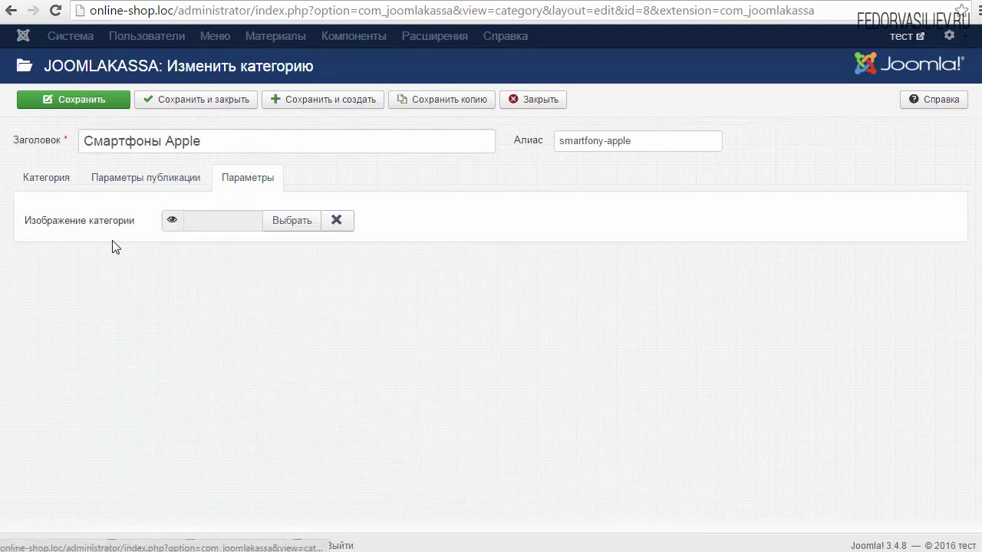
left_click(276, 223)
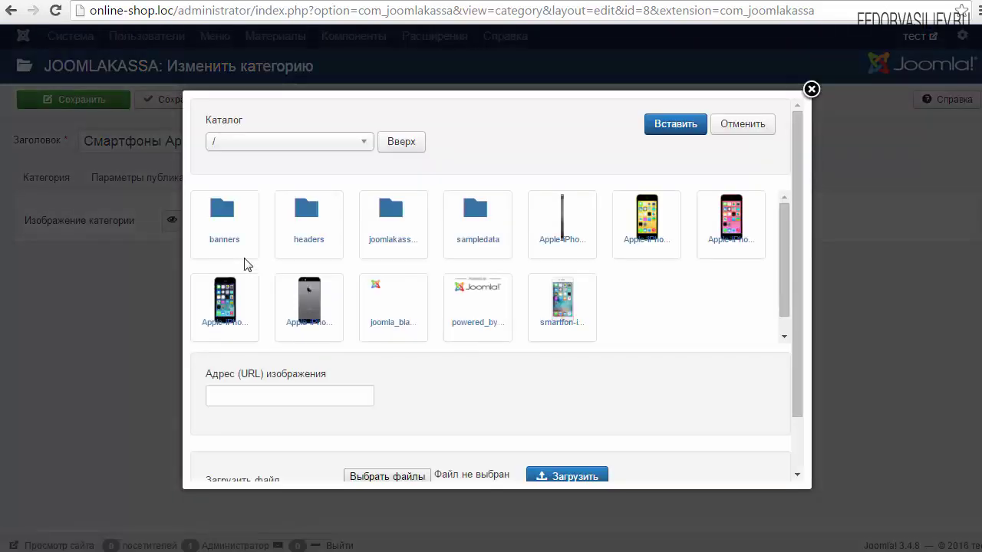
left_click(224, 303)
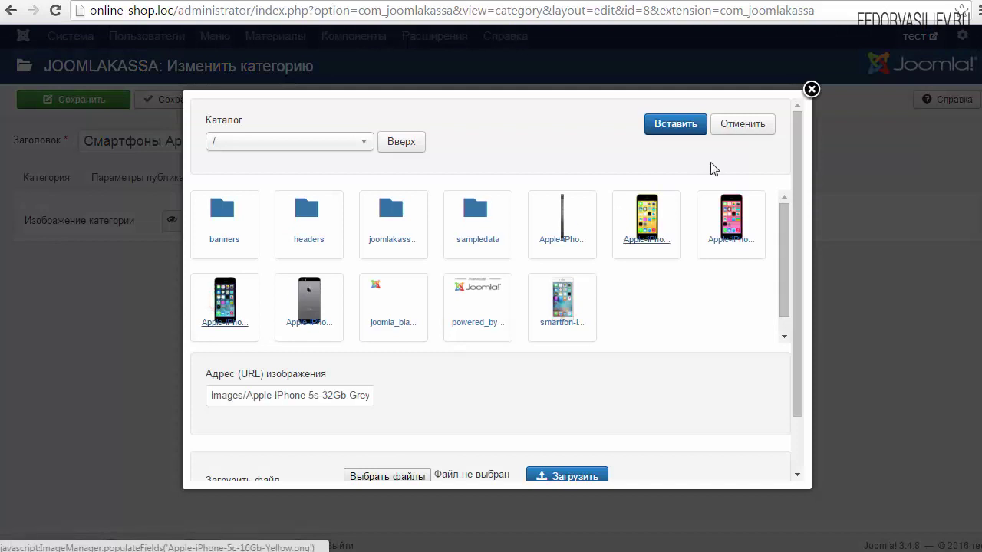
left_click(669, 125)
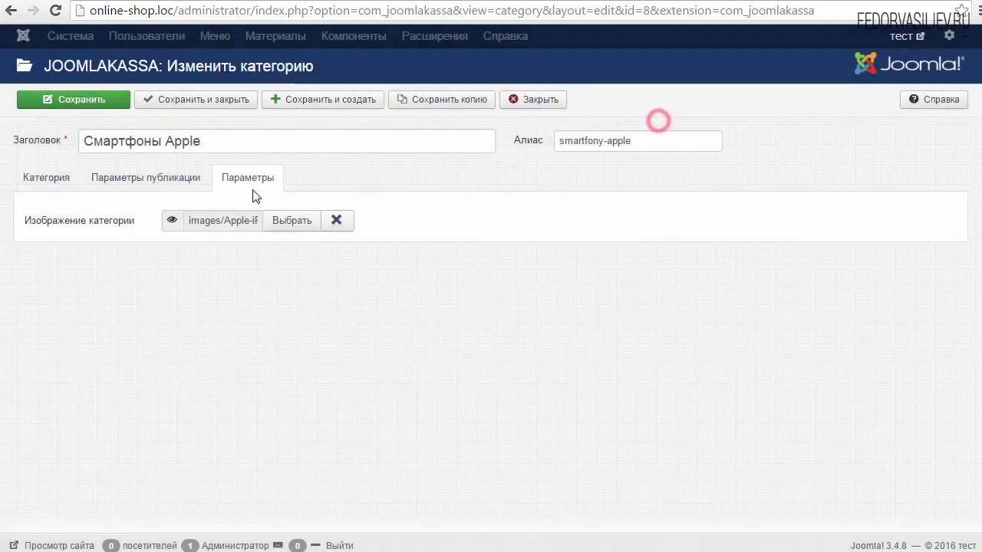
left_click(66, 102)
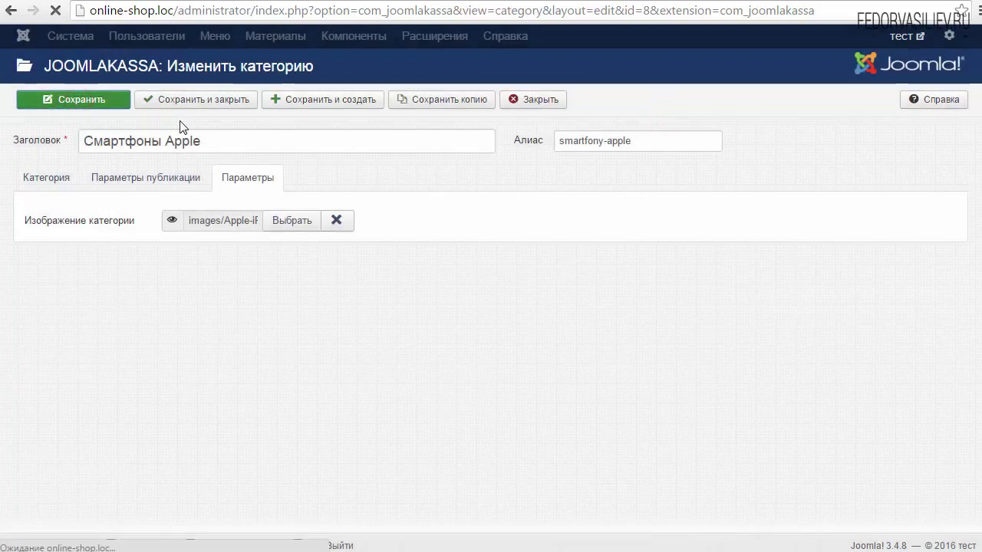
Step: Reload the online-shop.loc home page and examine the Смартфоны Apple block's image alongside the other category blocks
key("ctrl+Tab")
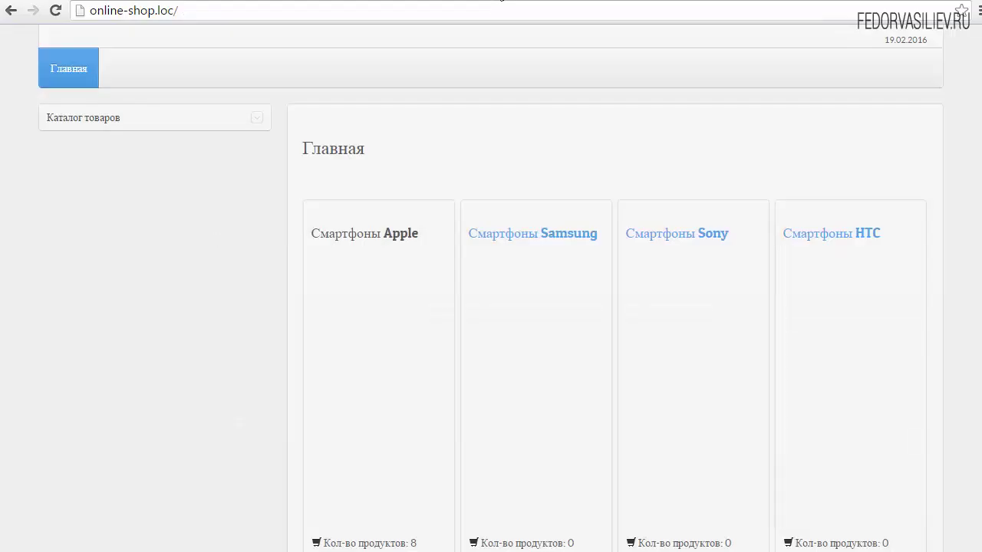
left_click(56, 11)
scroll(66, 175, "down", 1)
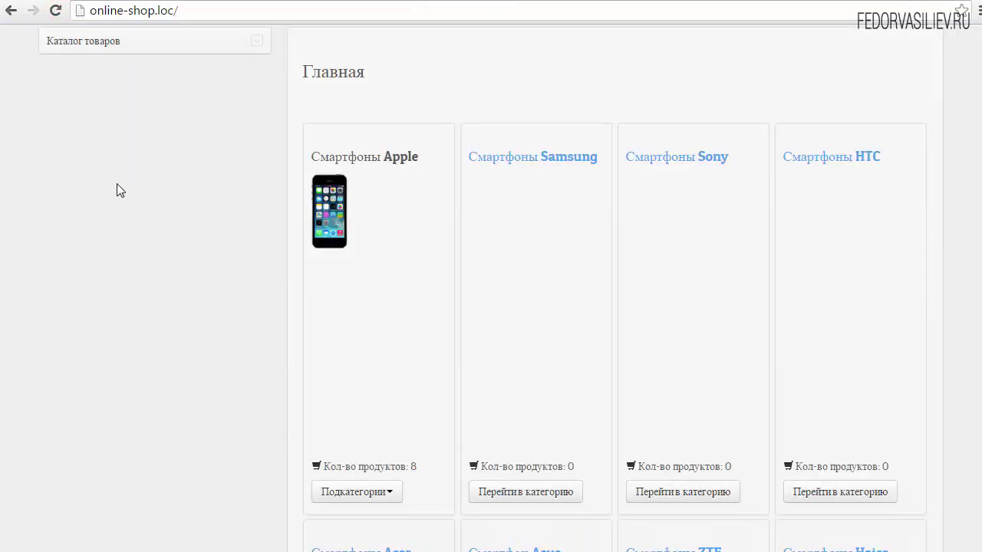
scroll(327, 218, "down", 1)
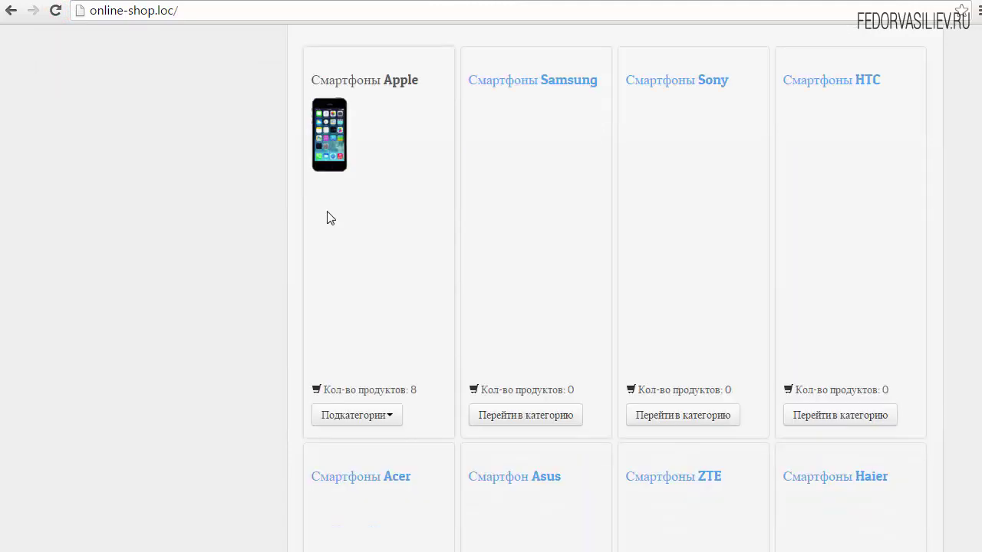
scroll(332, 168, "down", 3)
scroll(331, 170, "up", 4)
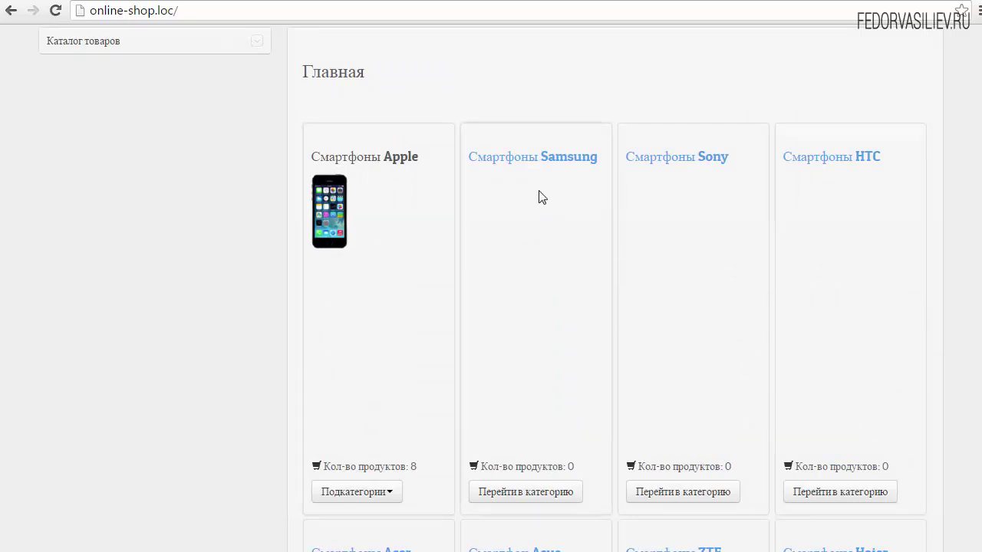
scroll(981, 436, "down", 5)
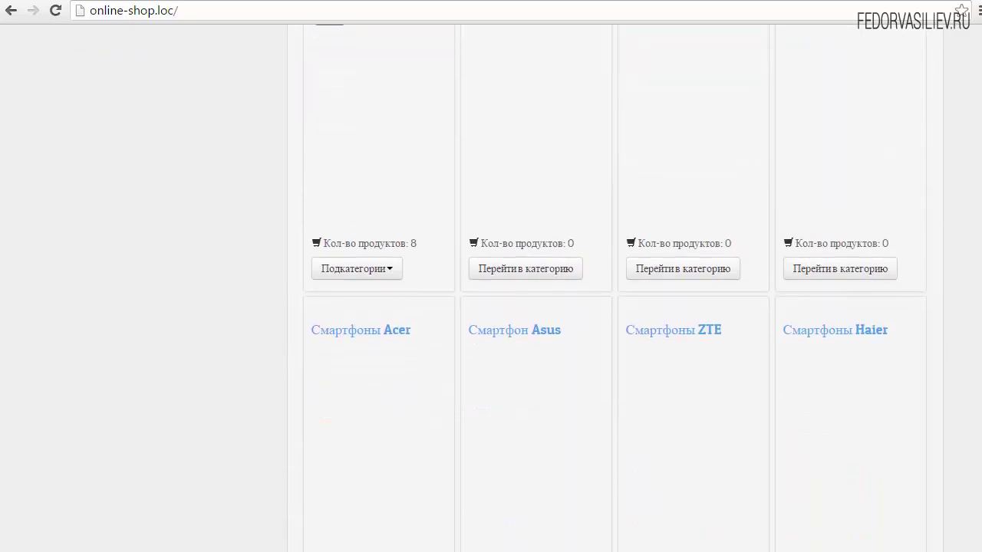
scroll(980, 435, "up", 5)
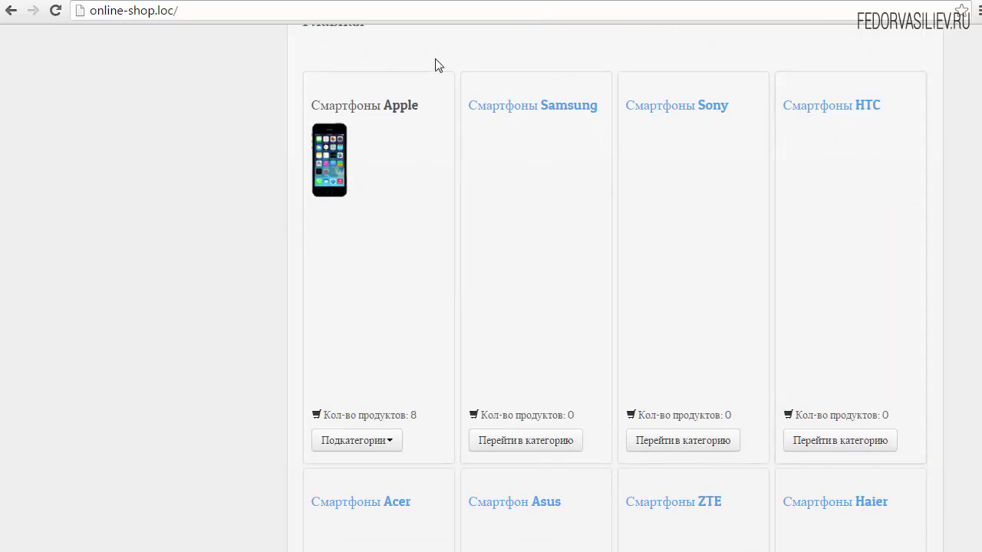
Step: Refresh the shop's home page and check the images in both rows of smartphone category blocks
key("F5")
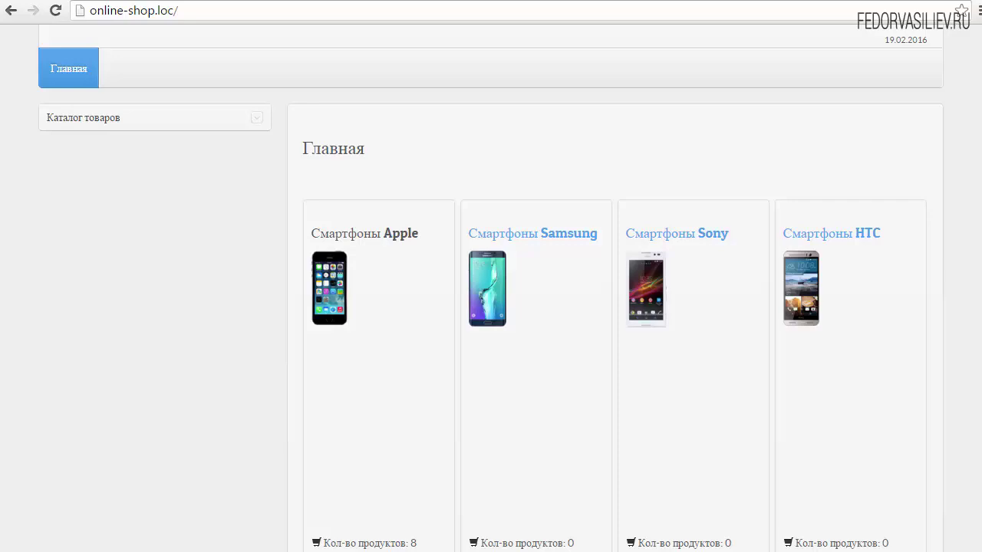
scroll(971, 138, "down", 6)
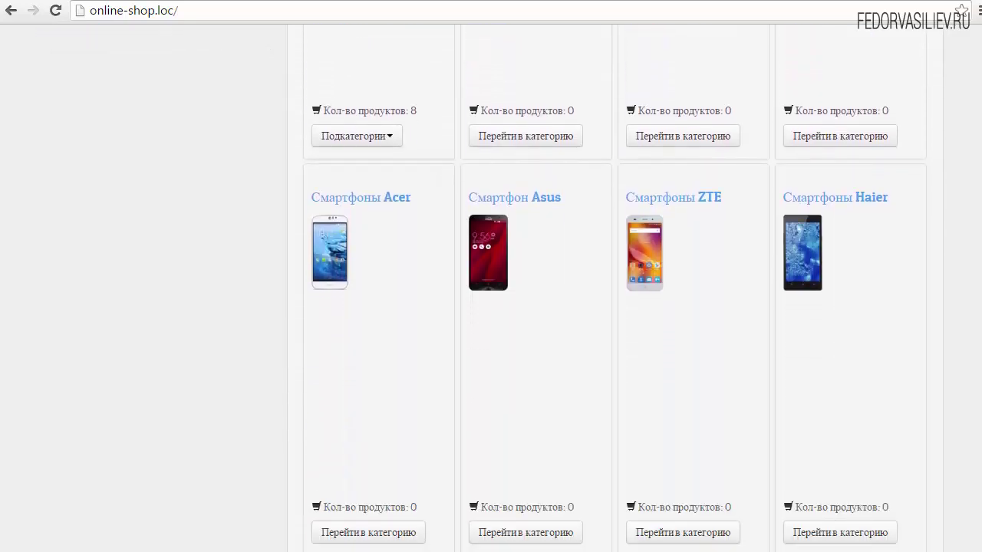
scroll(614, 276, "up", 6)
scroll(614, 276, "down", 6)
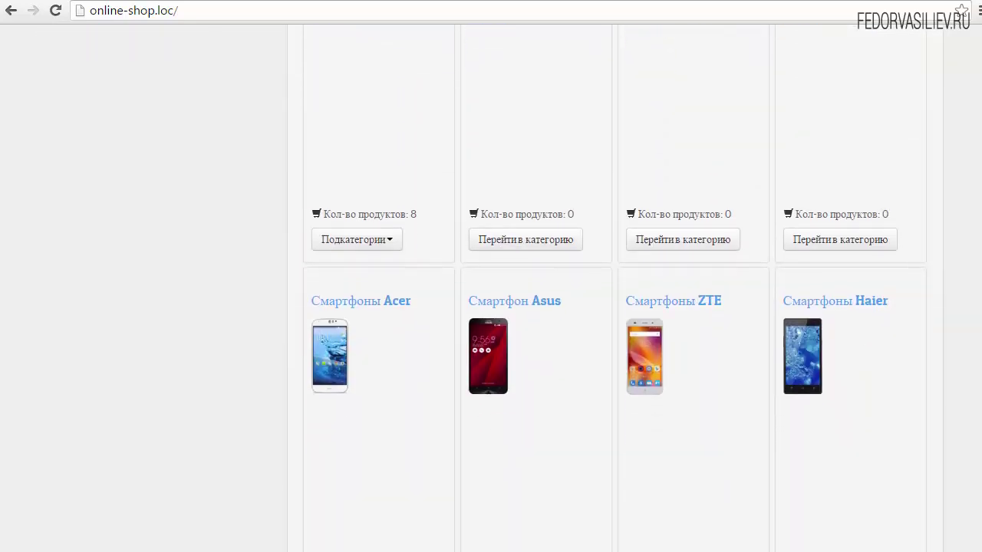
scroll(613, 276, "up", 5)
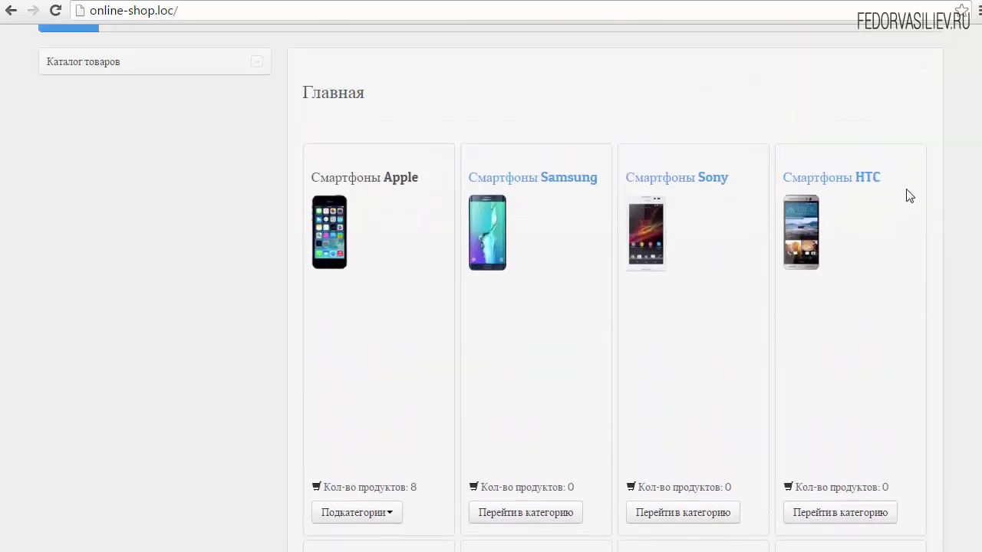
Step: In the JoomlaKassa Категории settings, set Высота изображений категорий to 350 and save the configuration
left_click(379, 3)
left_click(899, 100)
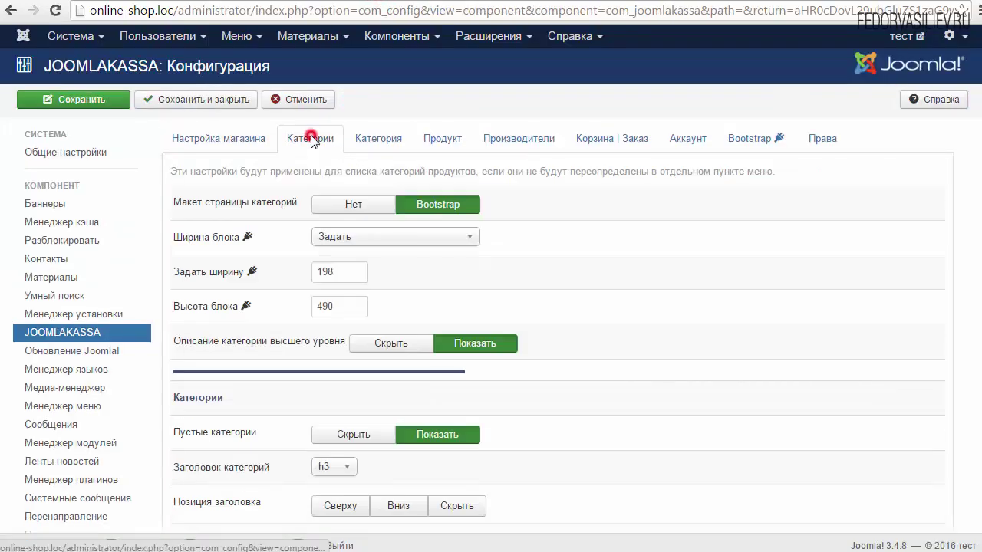
left_click(311, 138)
scroll(176, 322, "down", 4)
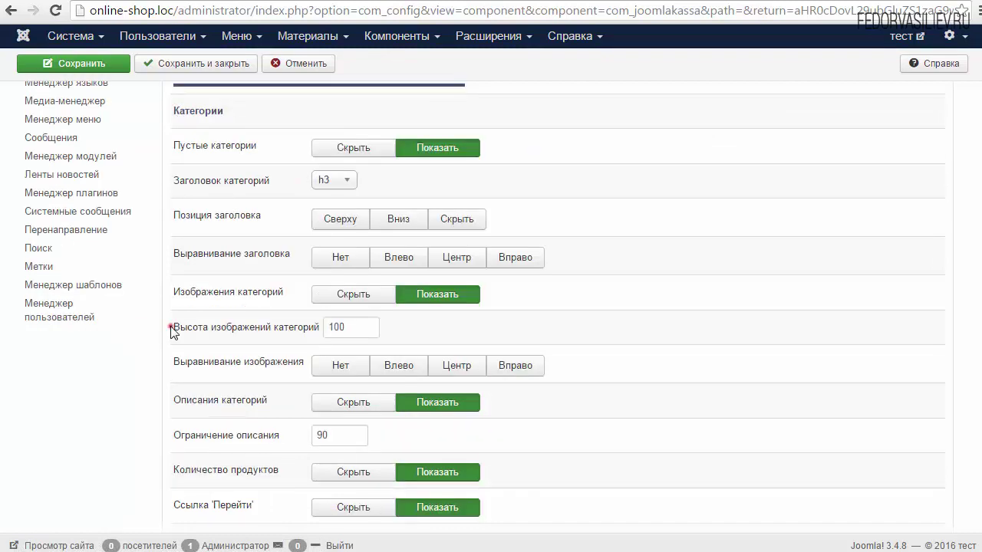
left_click(167, 327)
left_click(360, 326)
double_click(357, 327)
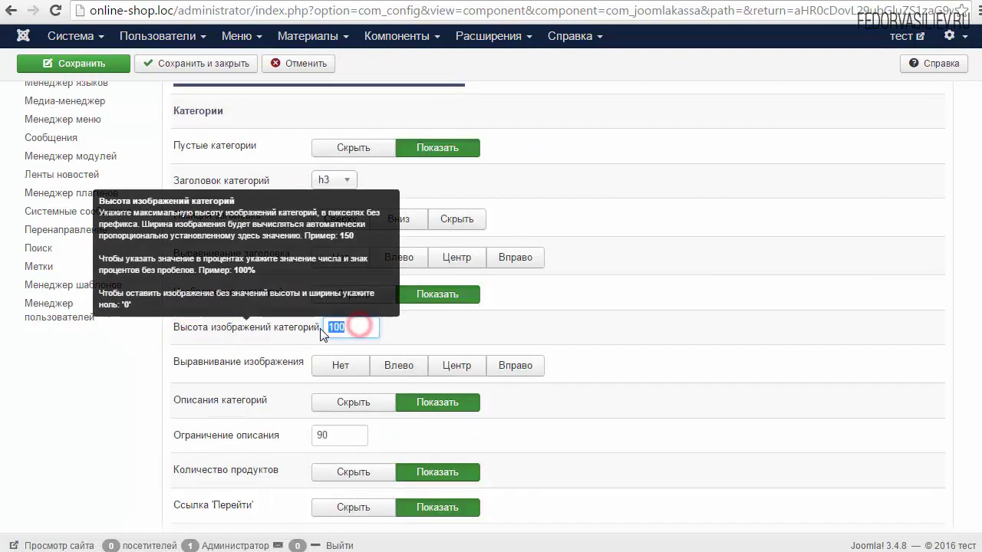
right_click(329, 325)
left_click(379, 374)
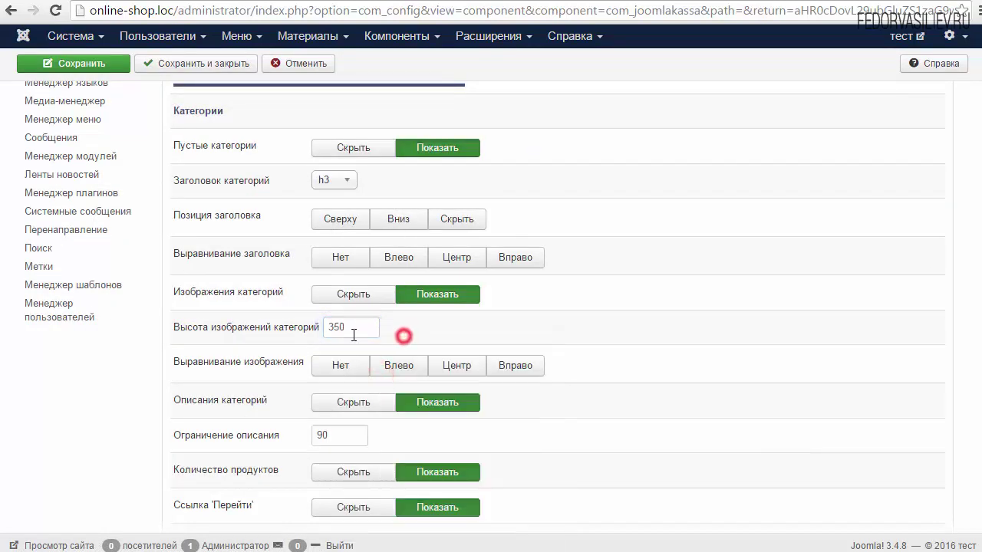
left_click(82, 65)
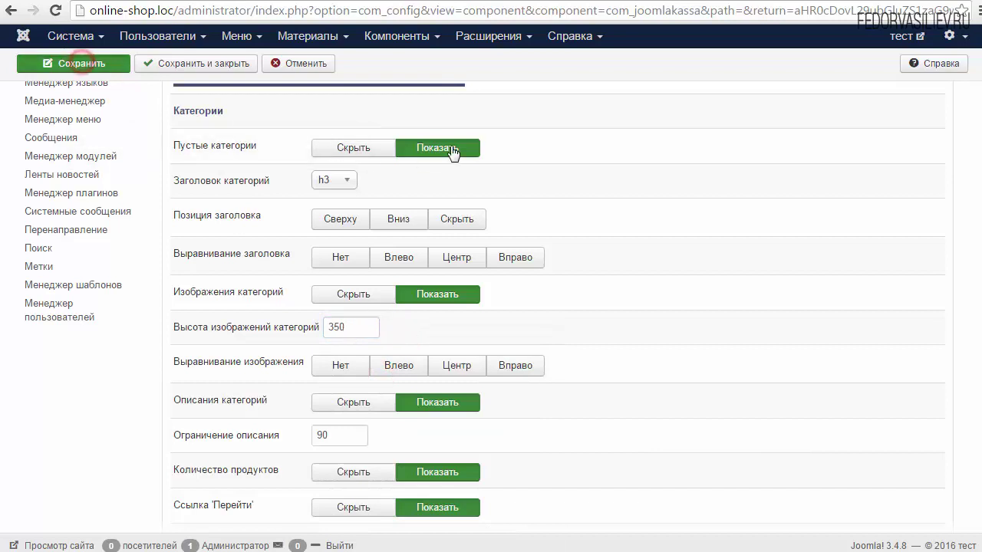
Step: Reload the online-shop.loc home page and check the image size in all category blocks
left_click(491, 2)
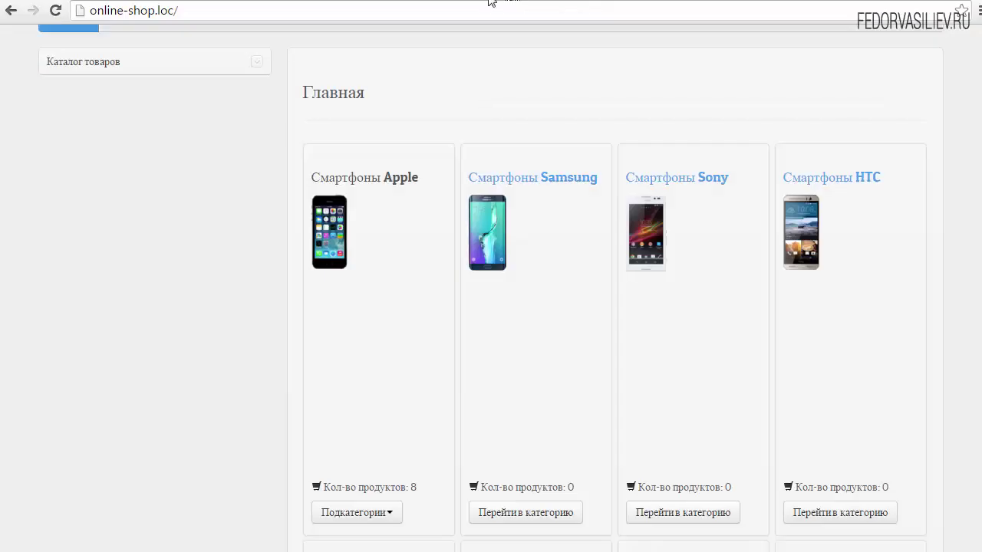
left_click(55, 12)
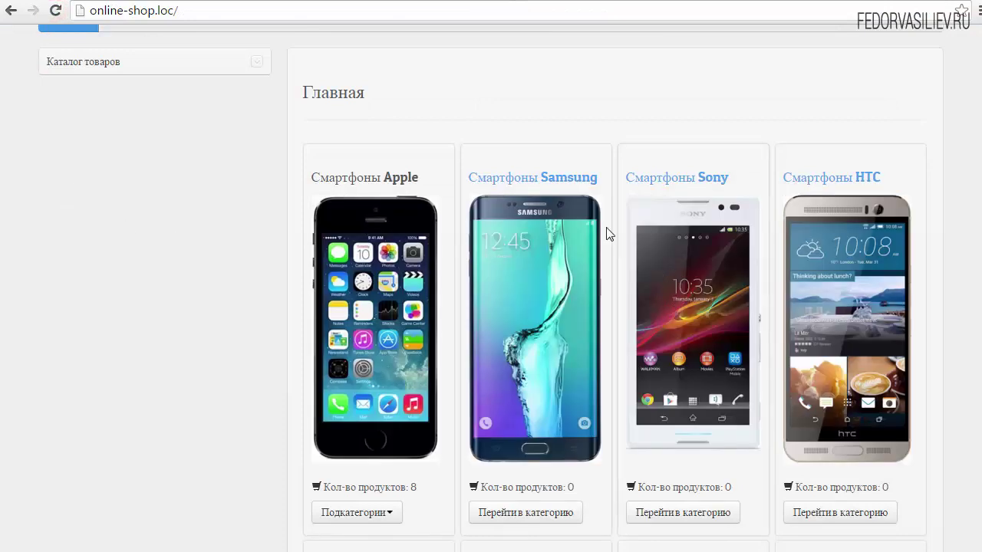
scroll(607, 233, "down", 6)
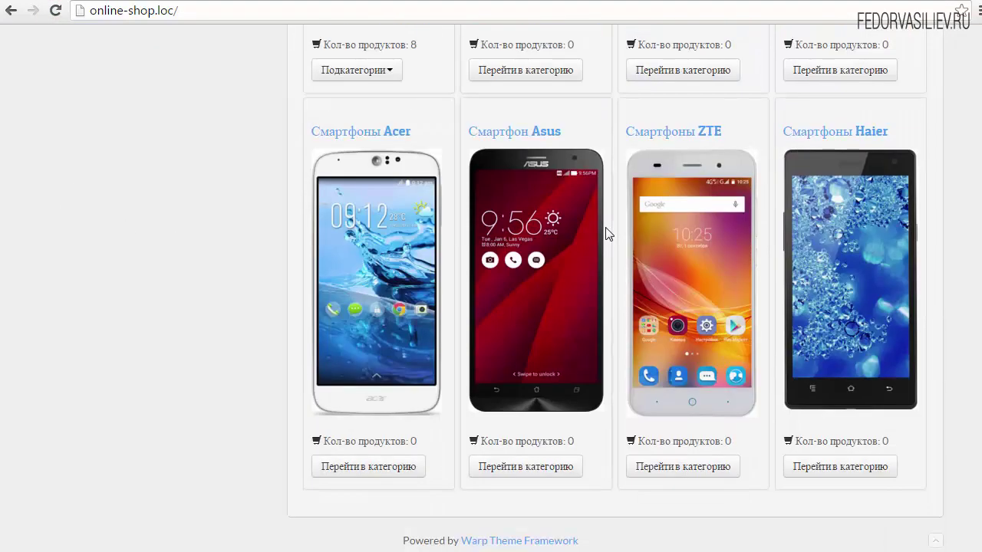
scroll(606, 234, "up", 6)
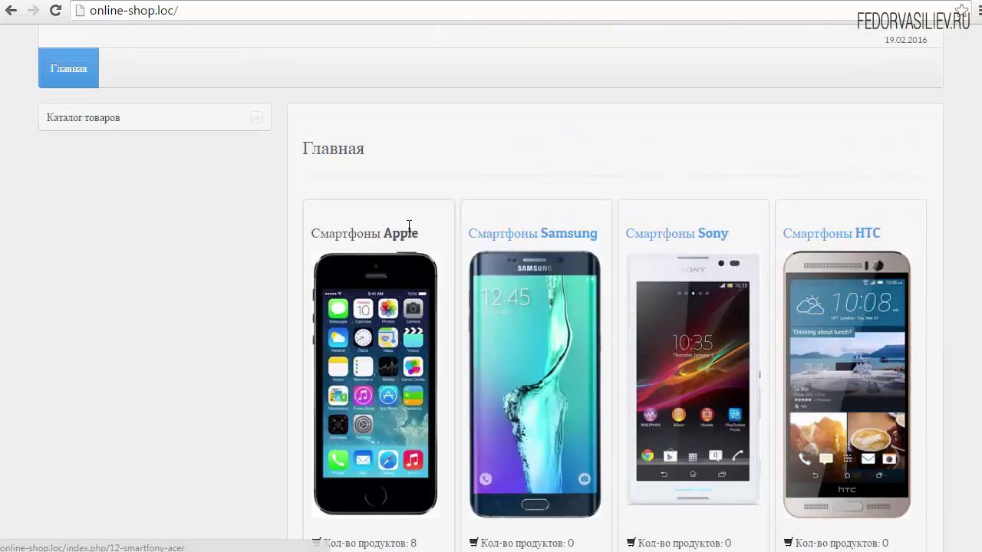
scroll(265, 182, "down", 2)
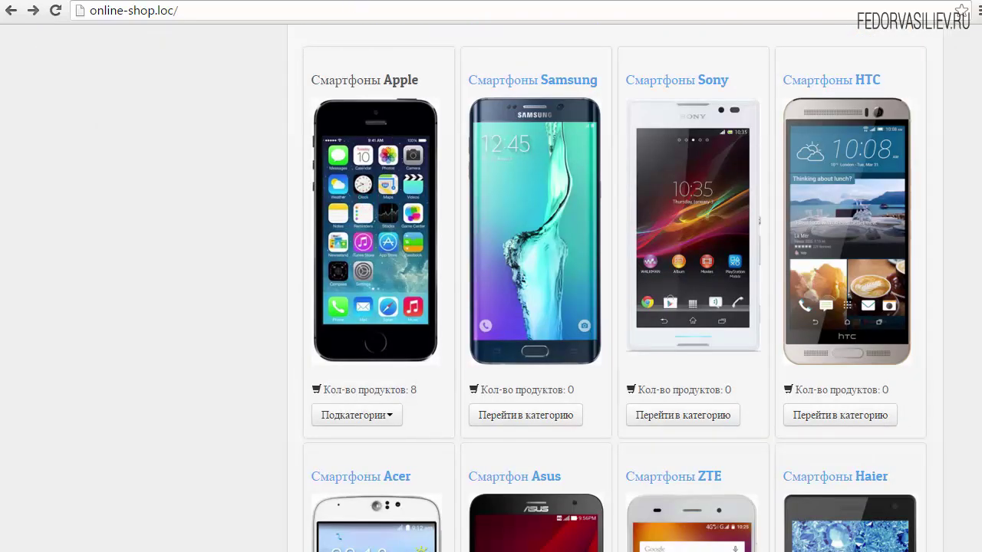
Step: Look through the JoomlaKassa Категории settings and check the Главная page heading on the online-shop.loc home page
key("ctrl+Tab")
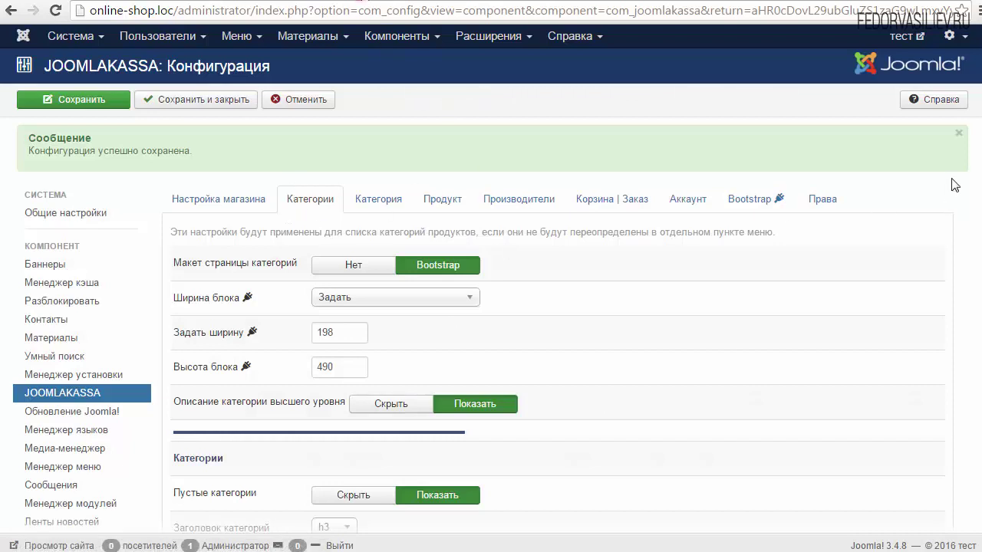
scroll(975, 208, "down", 1)
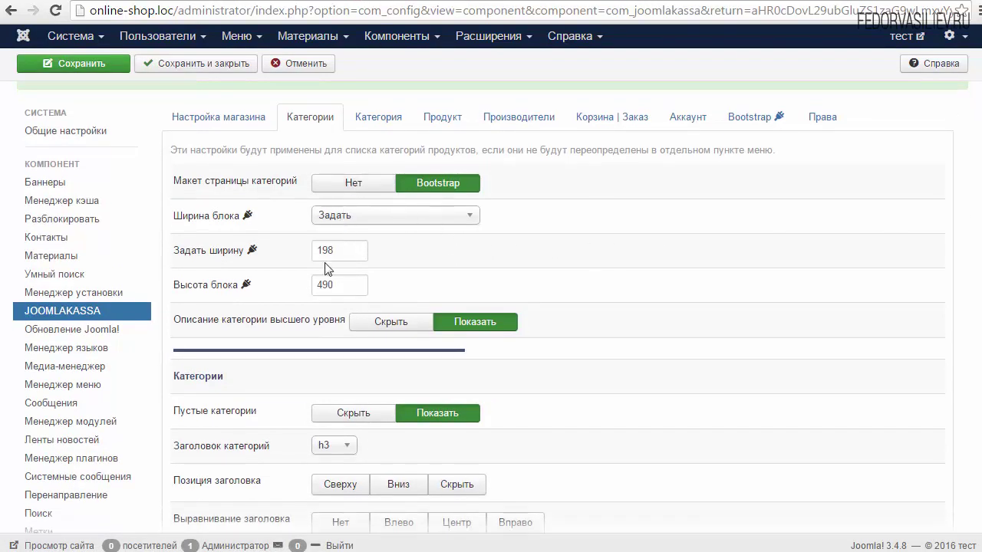
mouse_move(221, 321)
scroll(557, 307, "down", 3)
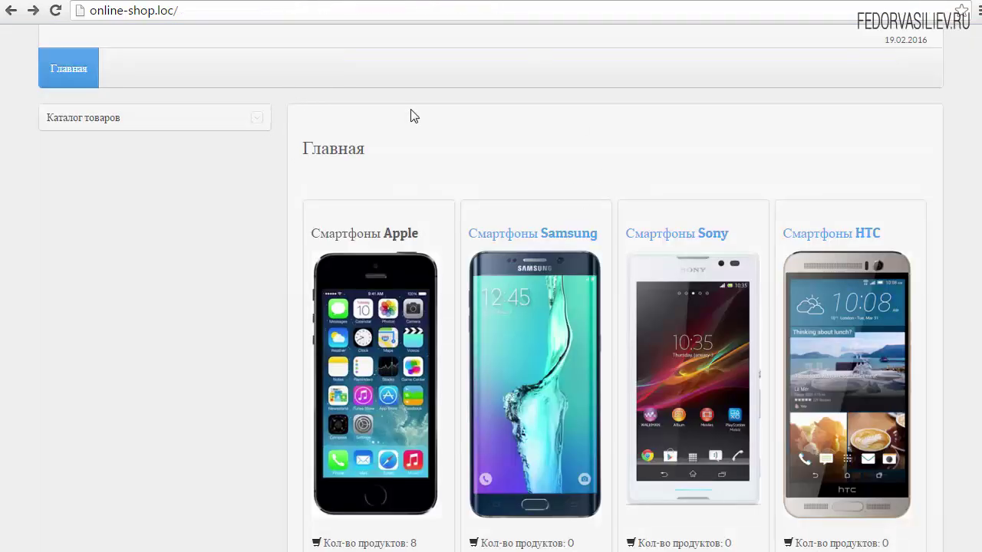
left_click_drag(377, 148, 303, 148)
left_click(334, 148)
left_click_drag(382, 151, 303, 148)
left_click(311, 149)
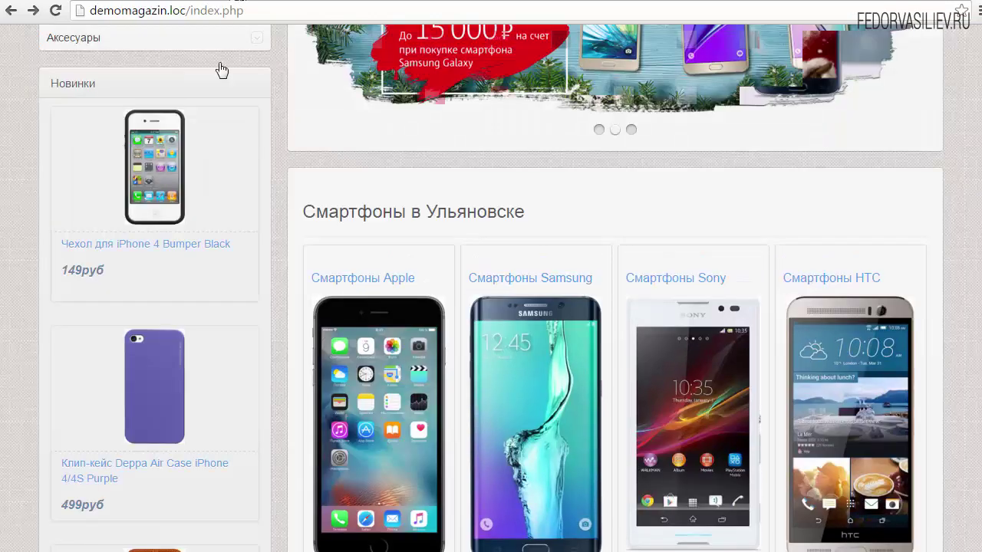
Step: Copy the heading «Смартфоны в Ульяновске» from the demomagazin.loc home page and look over its category blocks
left_click_drag(302, 212, 524, 216)
right_click(494, 209)
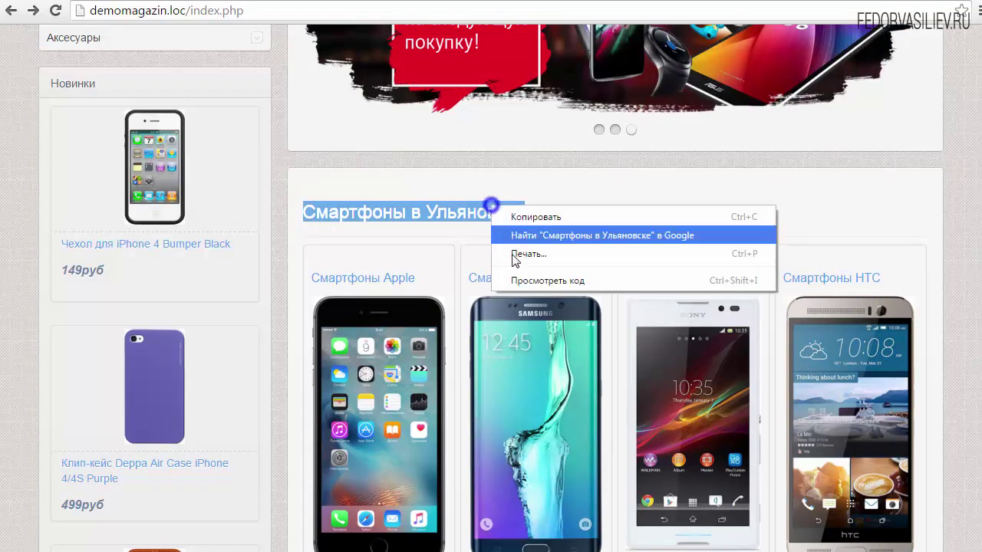
left_click(512, 217)
left_click(535, 204)
scroll(460, 222, "down", 8)
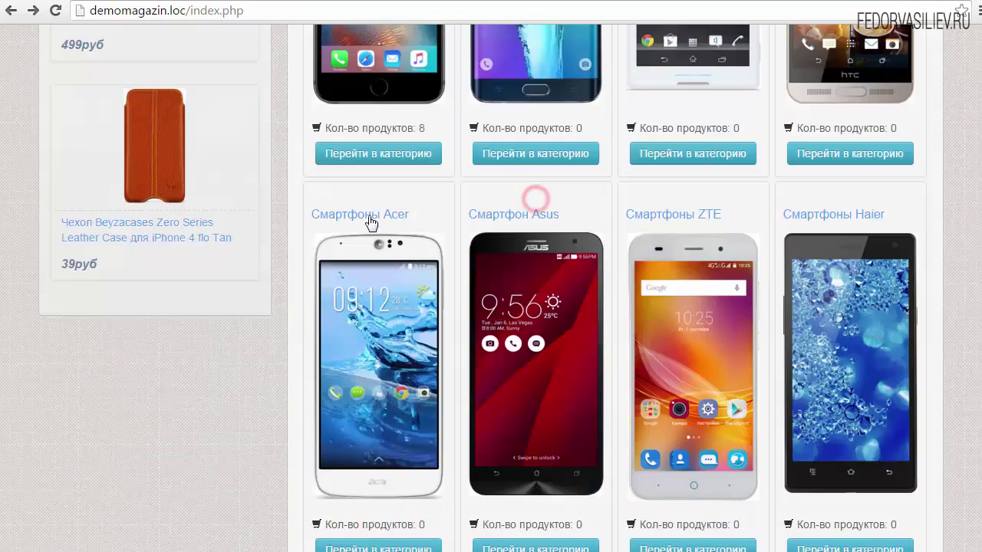
scroll(598, 283, "up", 8)
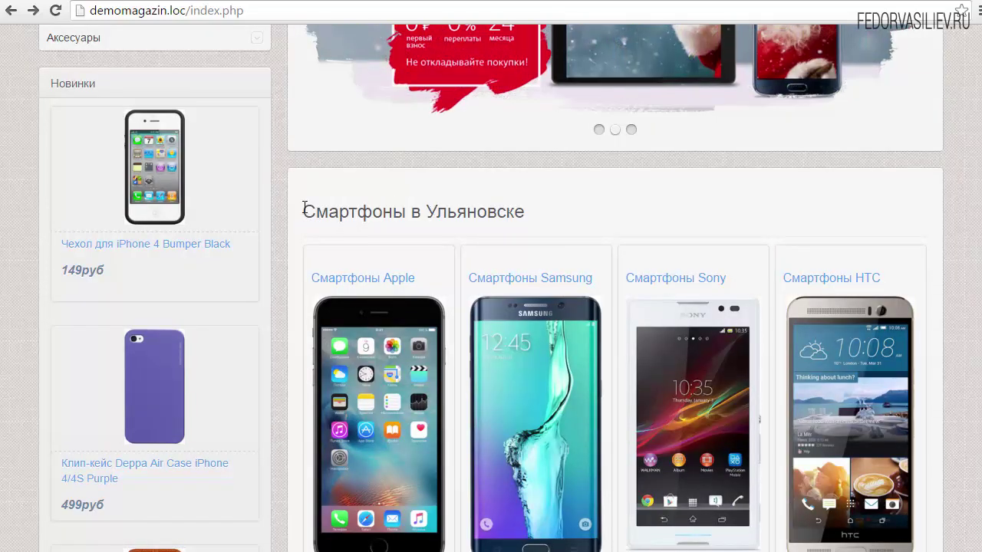
Step: In the page parameters of Main Menu's Главная item, paste «Смартфоны в Ульяновске» as Заголовок страницы в браузере and save
key("ctrl+Tab")
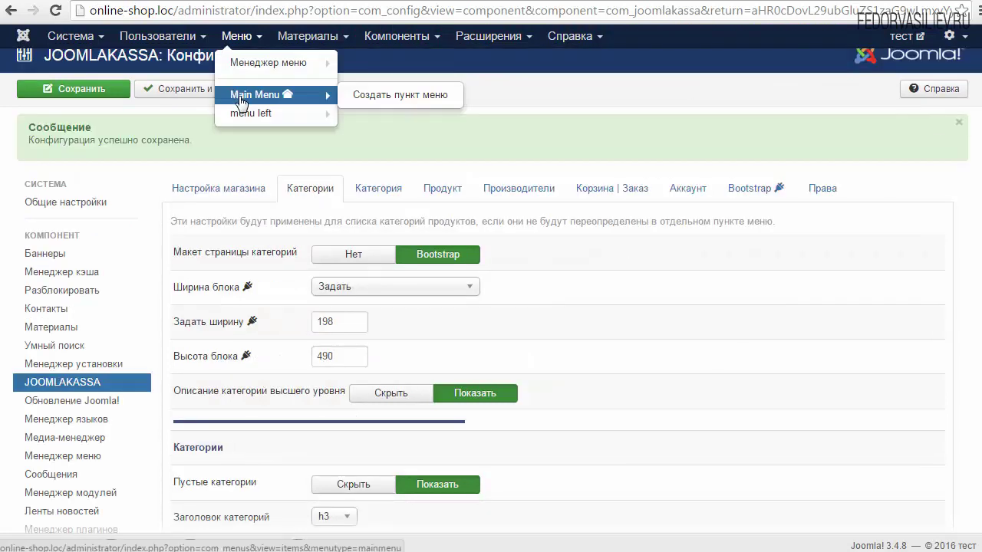
left_click(239, 95)
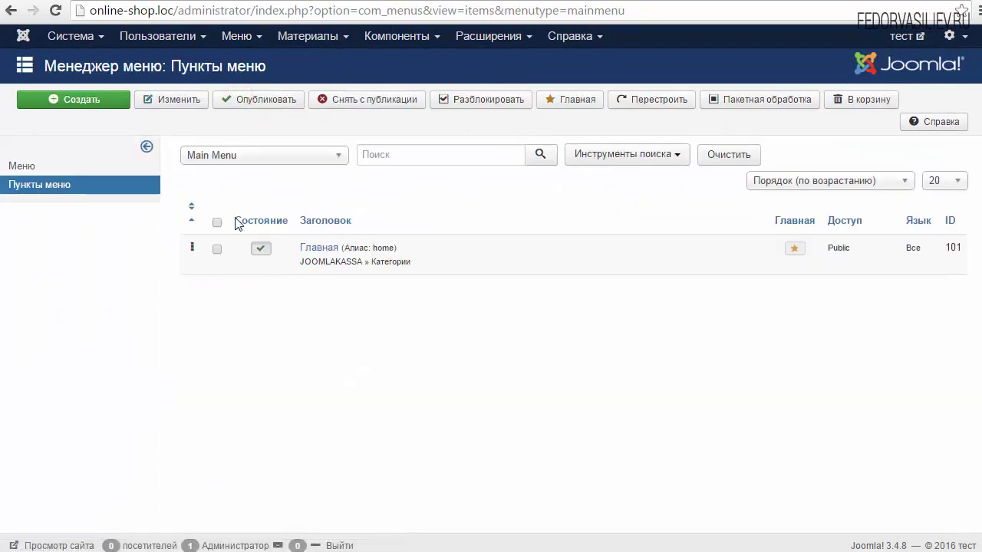
left_click(311, 248)
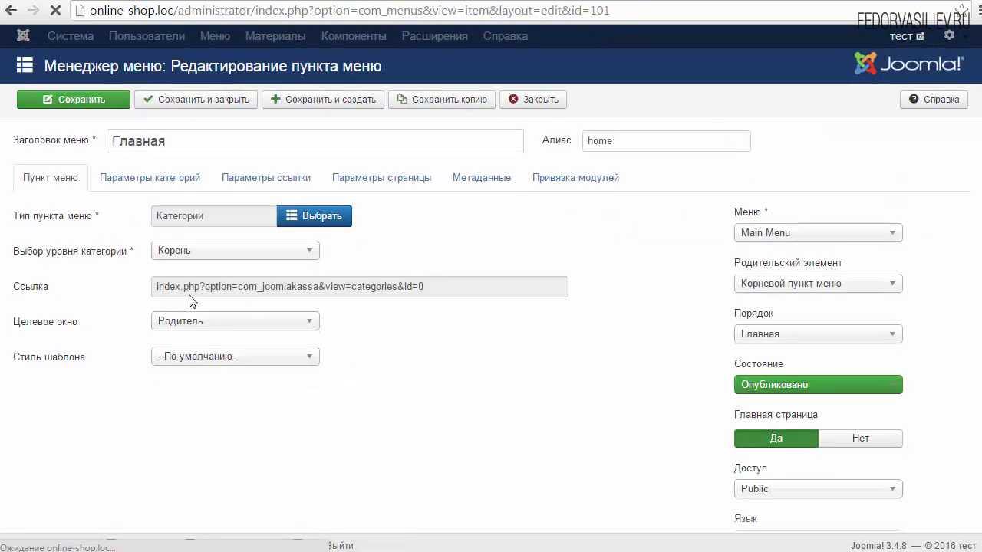
left_click(395, 182)
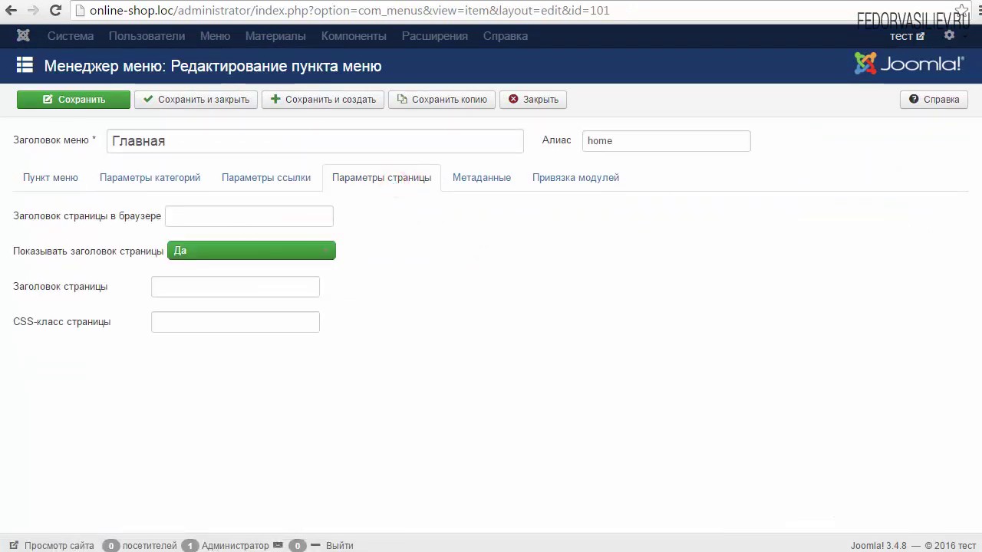
left_click(193, 214)
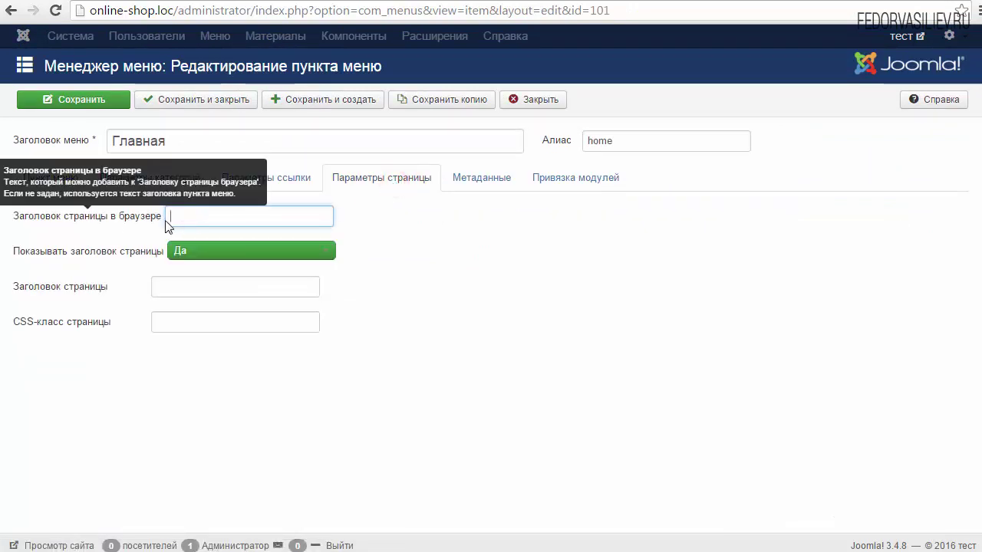
right_click(170, 215)
left_click(184, 259)
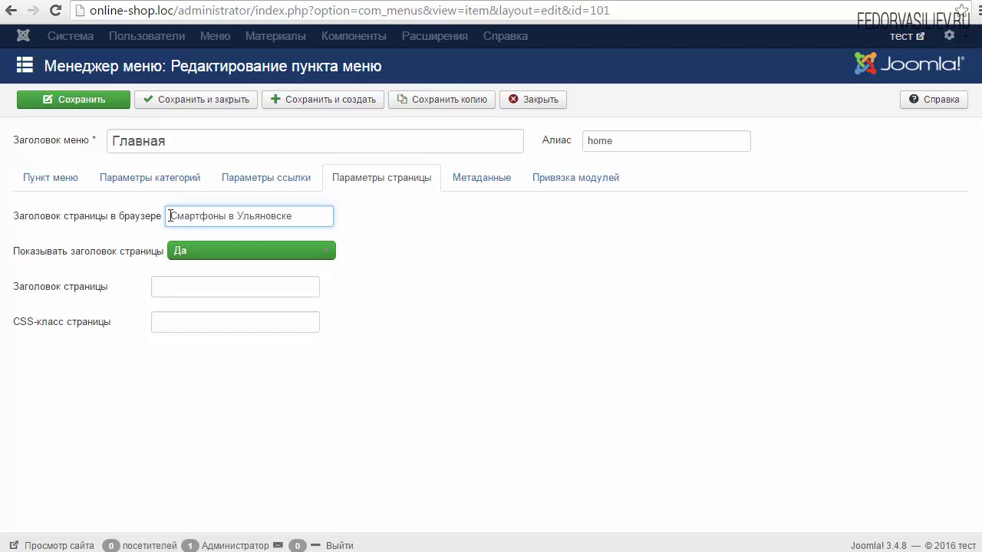
mouse_move(59, 259)
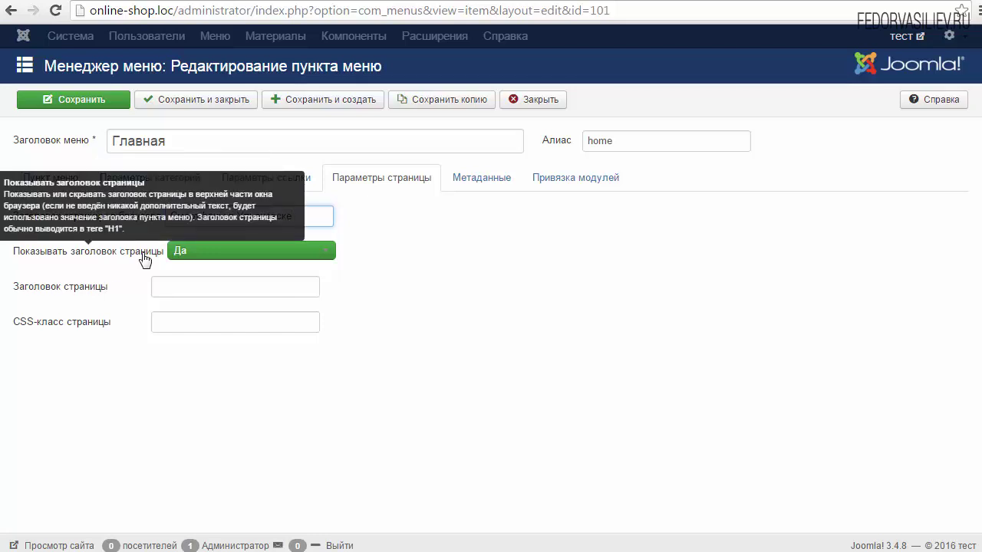
left_click(85, 102)
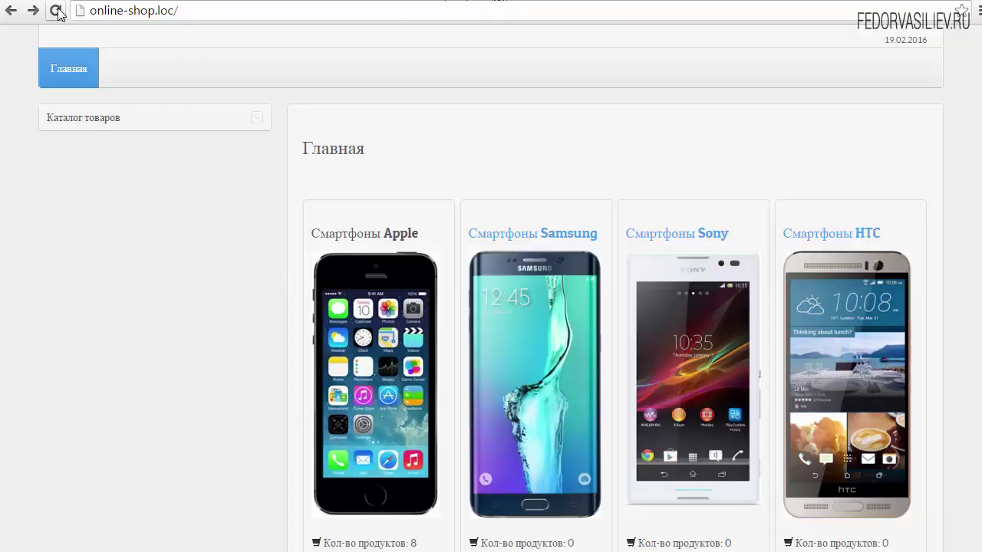
Step: Reload the online-shop.loc home page and check the heading above the category blocks
left_click(55, 11)
left_click_drag(539, 138, 309, 146)
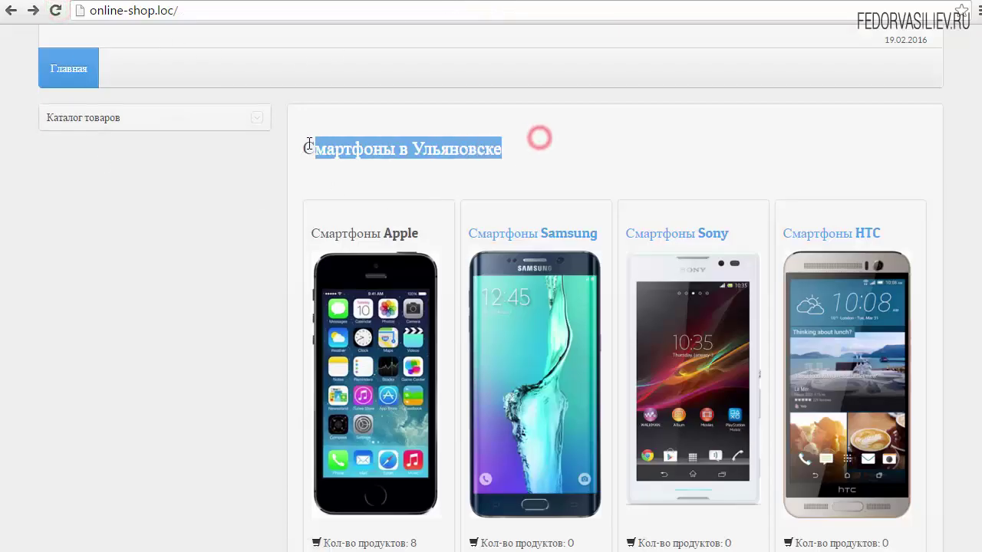
left_click(401, 148)
Step: Close the Главная menu item and open the Категории settings in the JoomlaKassa configuration
left_click(524, 103)
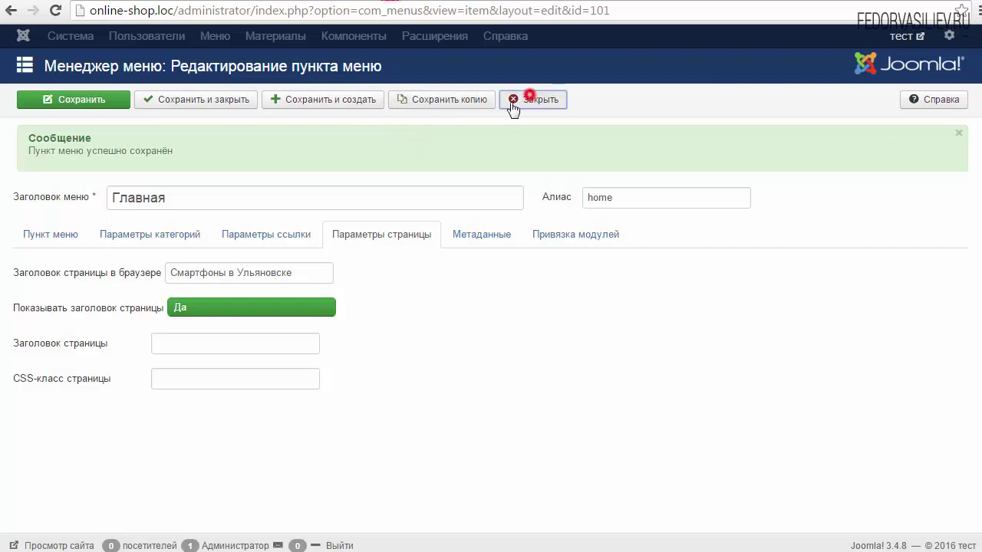
left_click(392, 37)
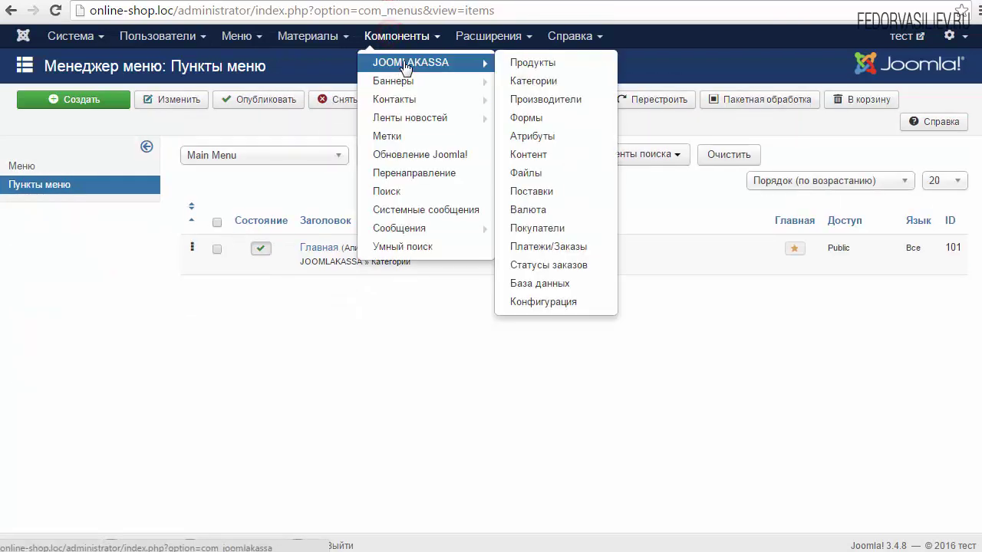
left_click(405, 62)
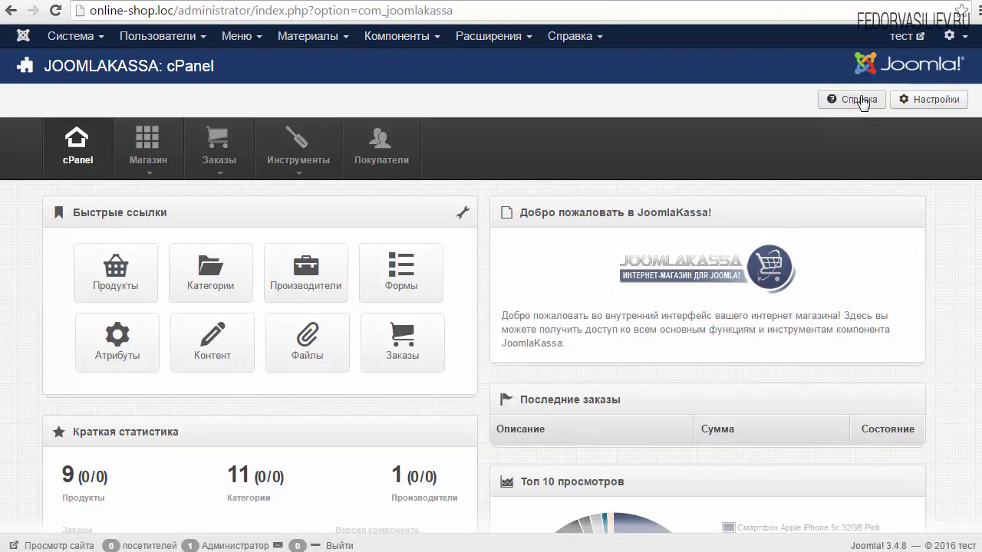
left_click(907, 99)
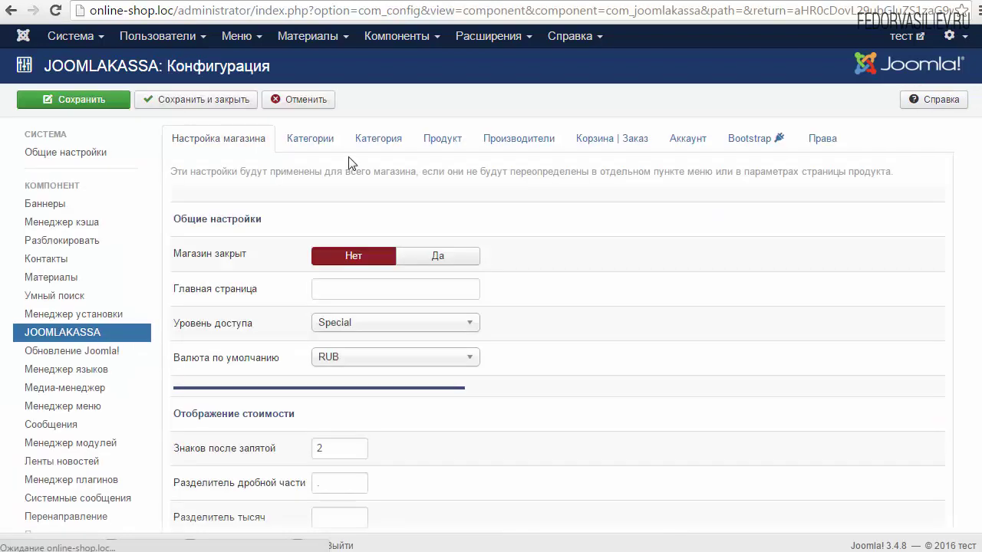
left_click(315, 140)
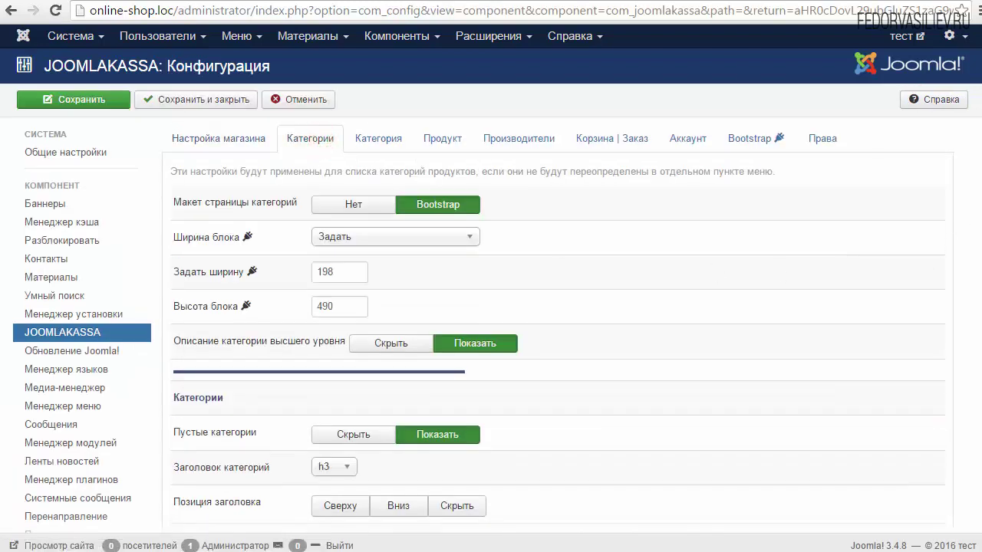
Step: Set Позиция заголовка to Сверху, Выравнивание заголовка to Влево and Выравнивание изображения to Центр for the categories
scroll(326, 169, "down", 5)
left_click(324, 158)
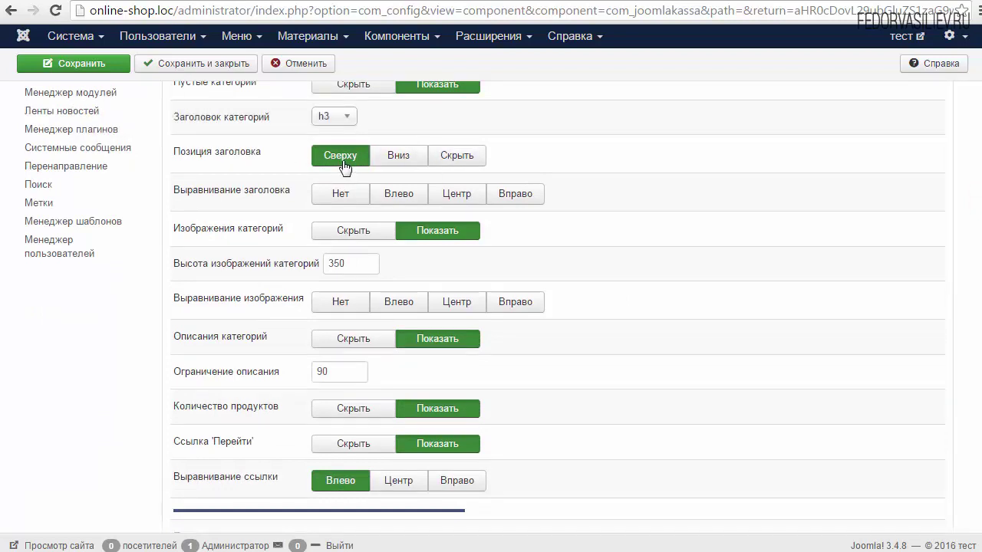
left_click(385, 197)
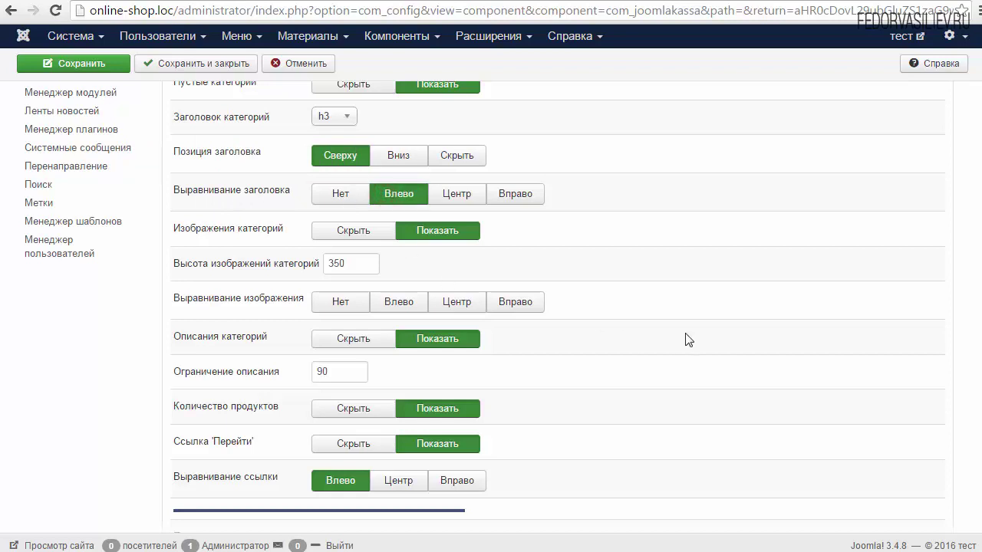
double_click(358, 264)
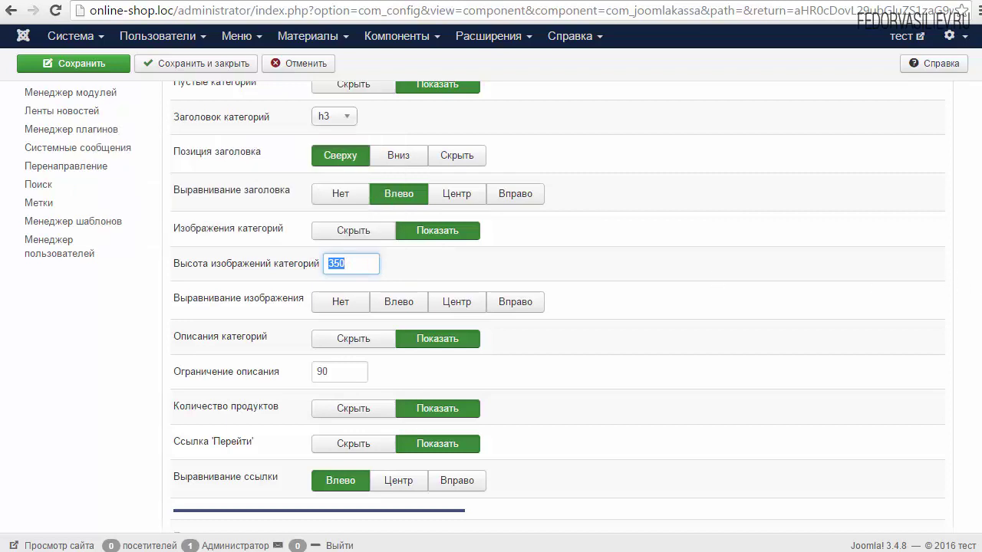
scroll(485, 307, "down", 3)
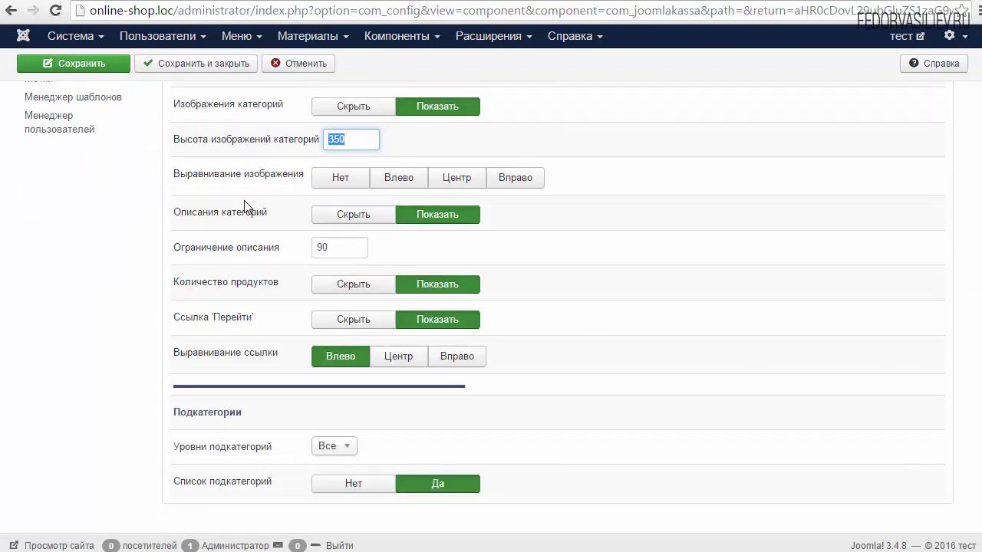
left_click(463, 177)
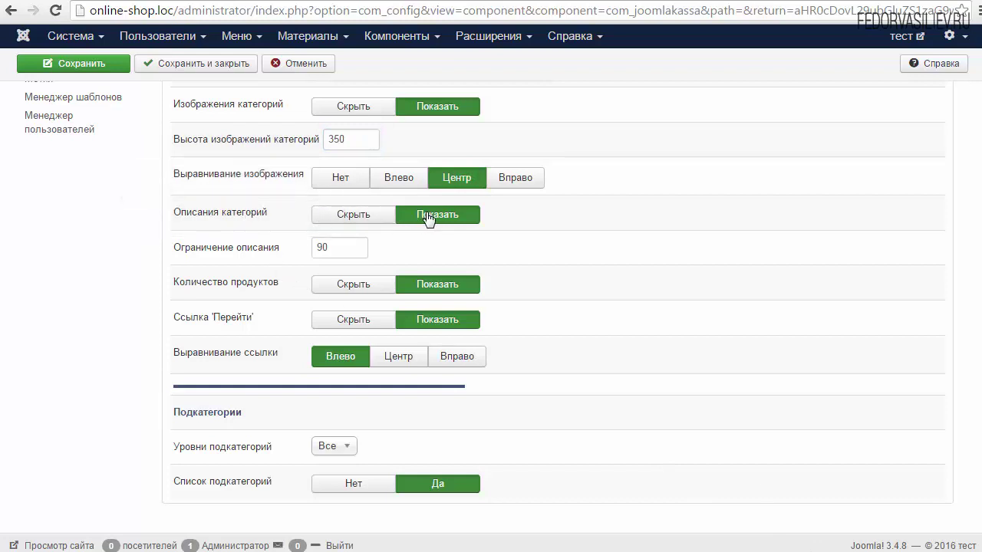
Step: Review the Ограничение описания setting and check the Кол-во продуктов line in the shop's Смартфоны Apple block
left_click_drag(284, 247, 238, 249)
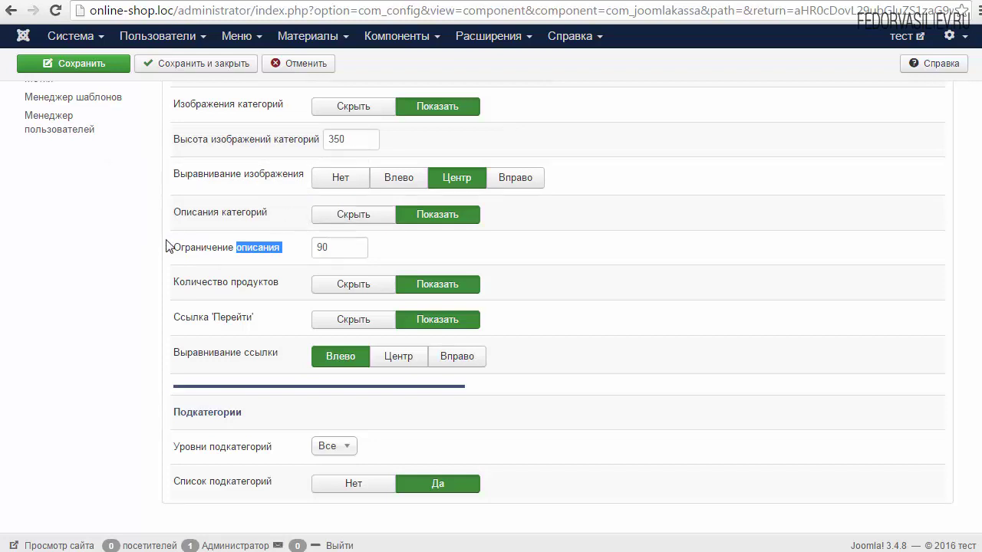
left_click(340, 245)
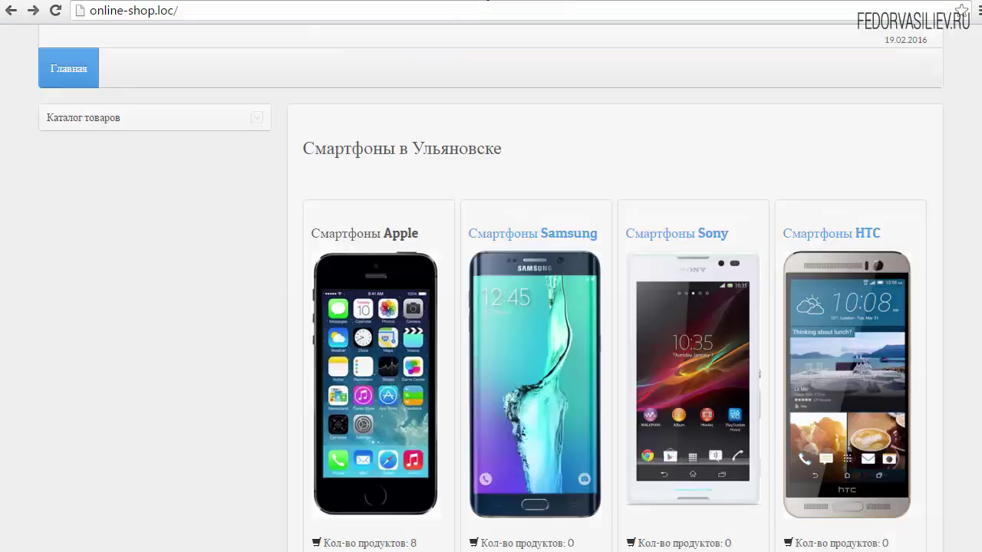
scroll(426, 169, "down", 3)
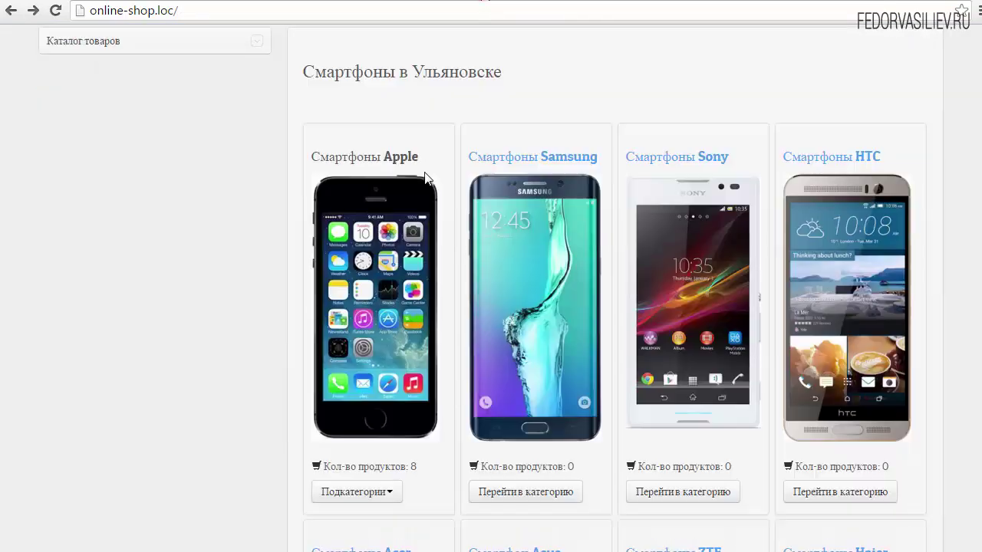
left_click_drag(422, 313, 326, 312)
left_click(398, 313)
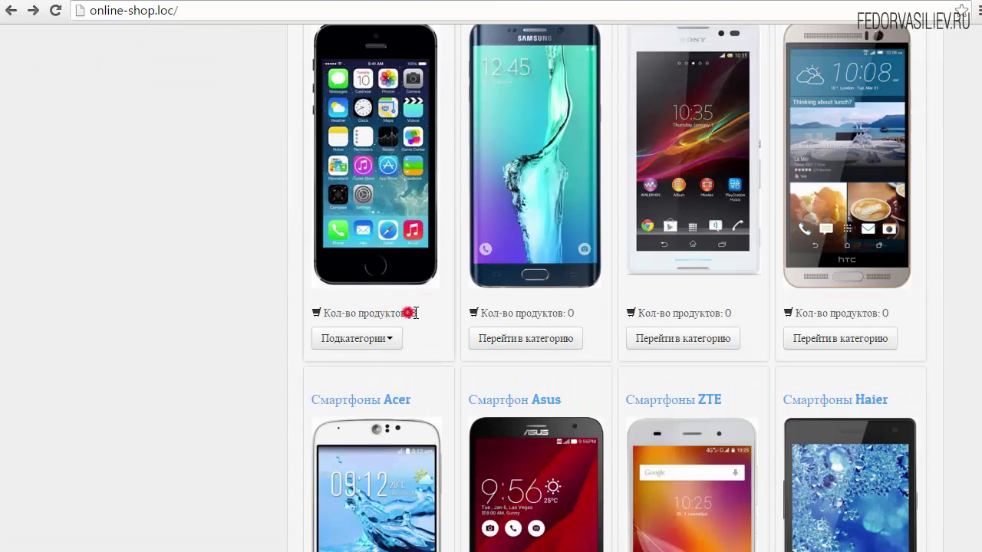
left_click(420, 313)
left_click(380, 2)
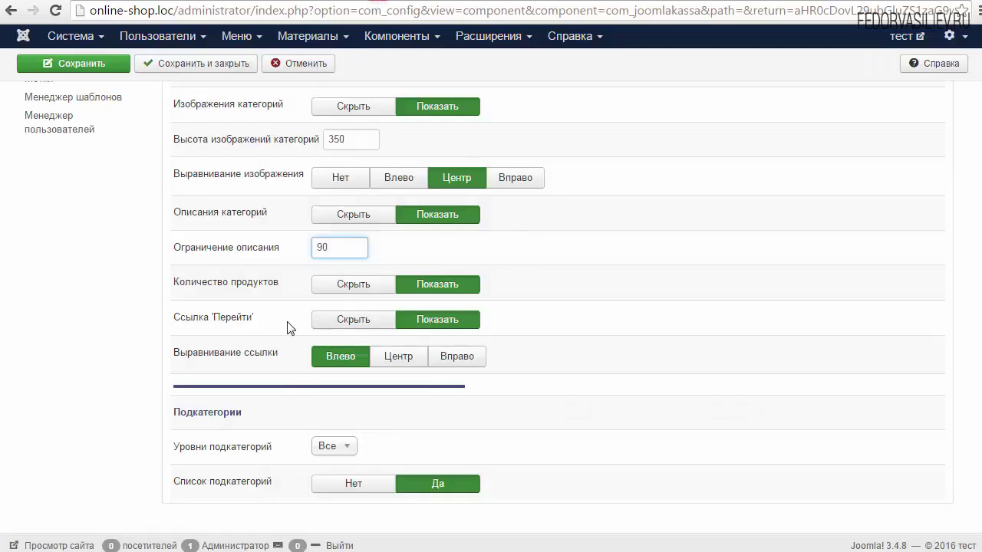
Step: Set Выравнивание ссылки to Центр and Список подкатегорий to Да, checking the Подкатегории link on the shop's home page
mouse_move(213, 330)
left_click(548, 410)
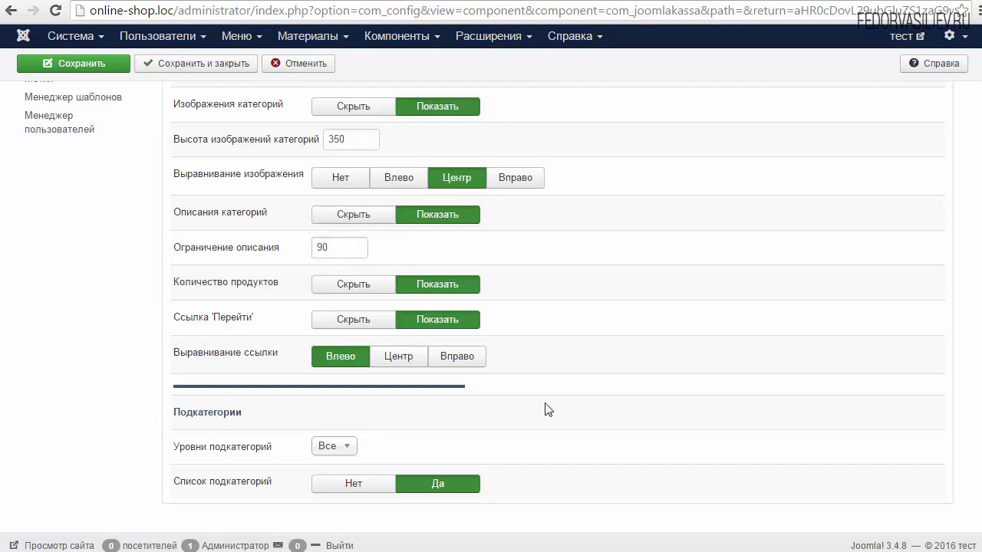
left_click(396, 357)
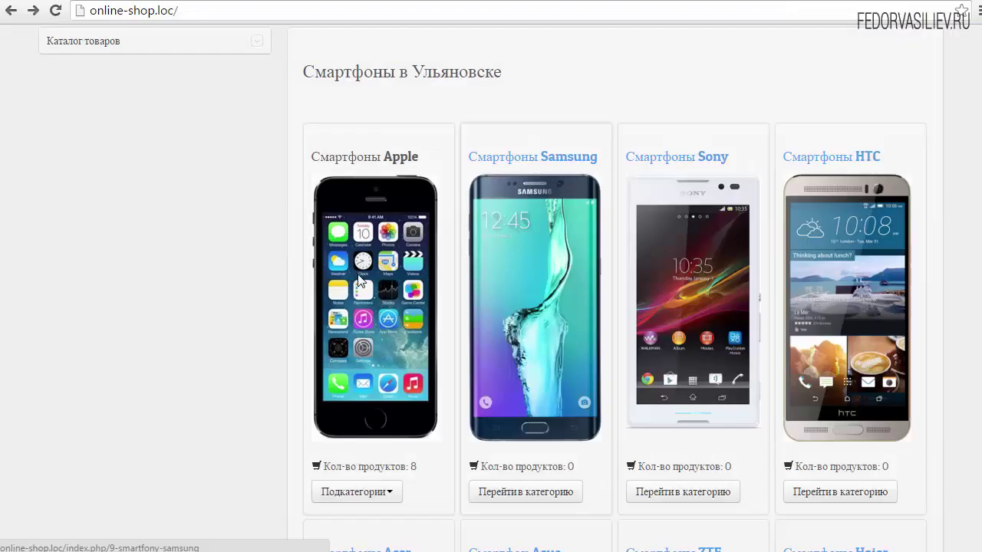
scroll(361, 273, "down", 1)
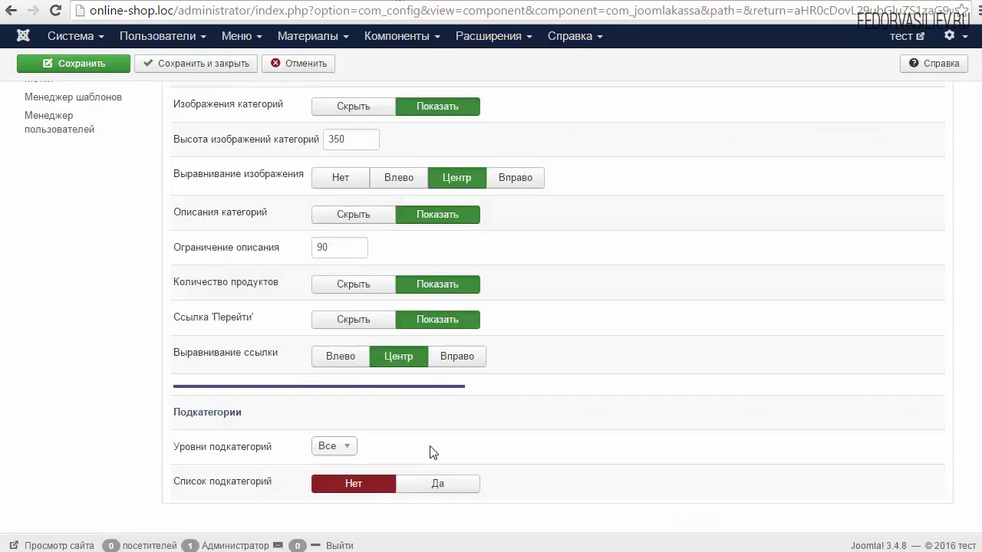
left_click(436, 484)
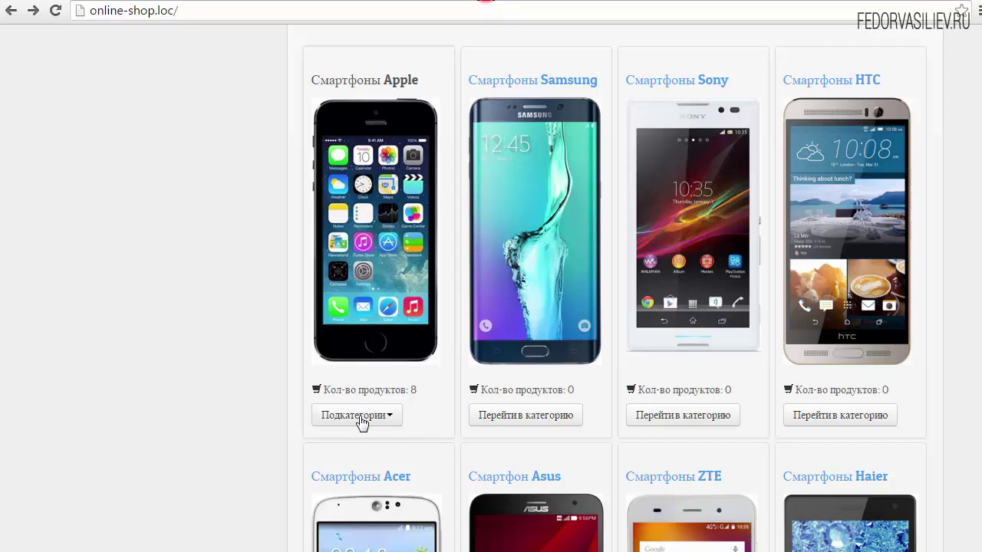
Step: Examine the Подкатегории list and the category title in the Смартфоны Apple block on the shop's home page
left_click(391, 416)
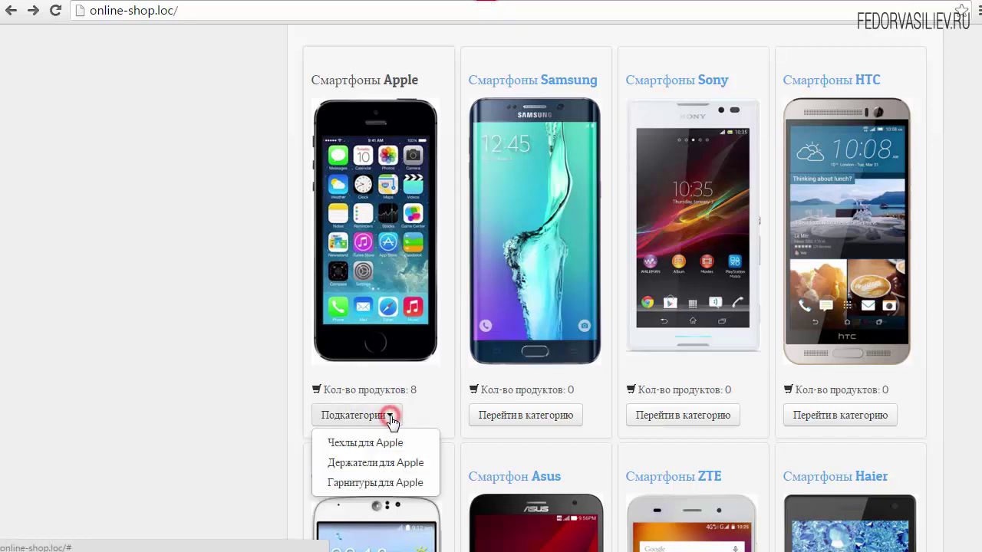
left_click(391, 416)
left_click(391, 415)
left_click(390, 416)
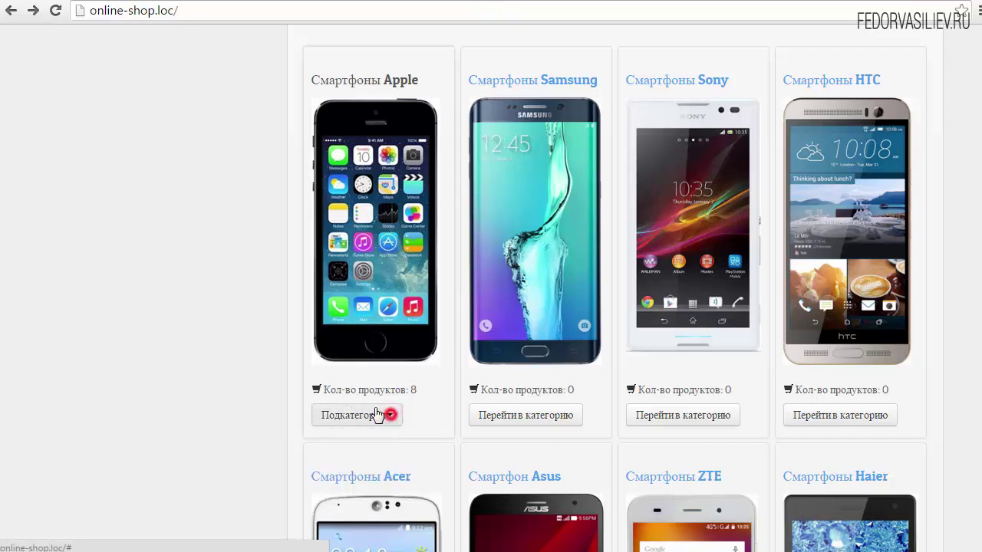
left_click_drag(314, 77, 419, 80)
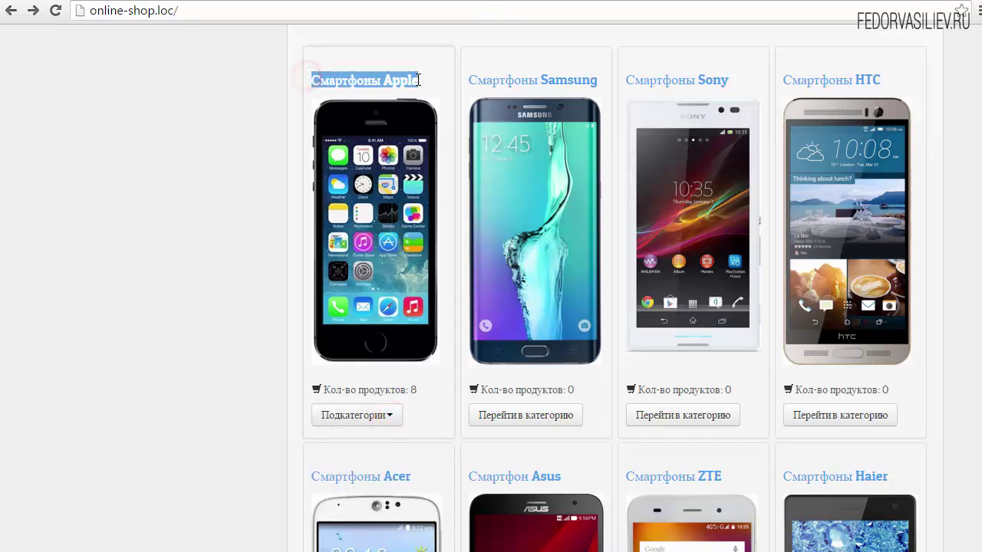
left_click(442, 82)
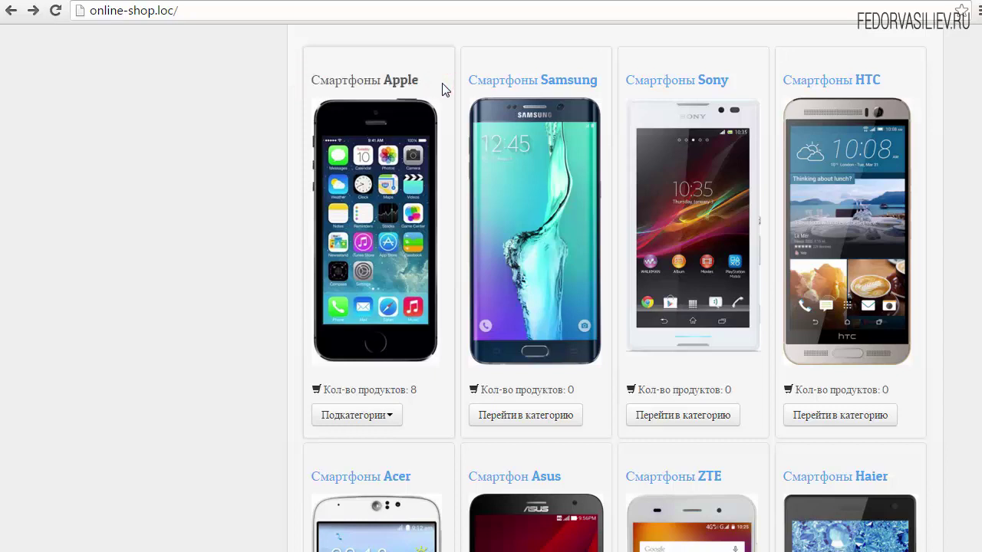
left_click(393, 415)
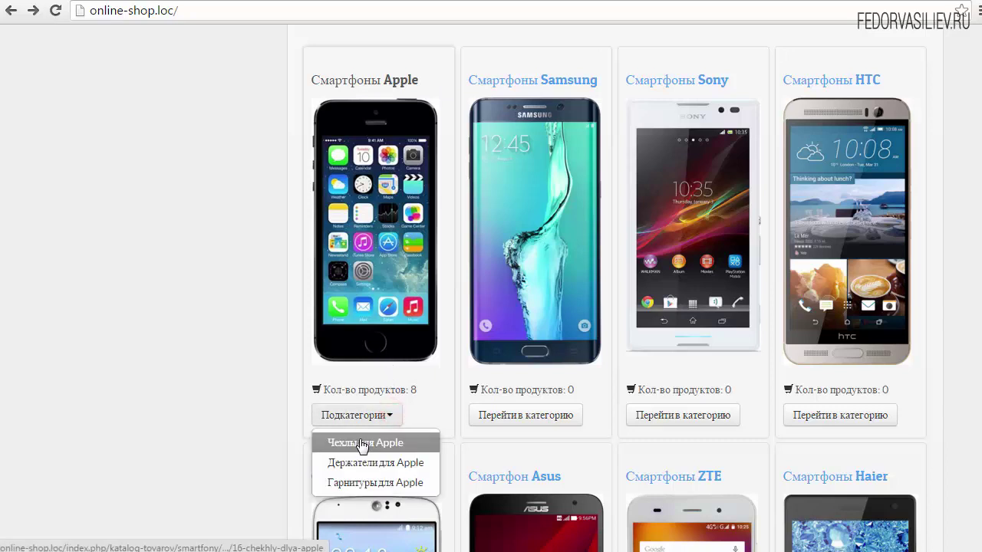
left_click(409, 415)
left_click(367, 415)
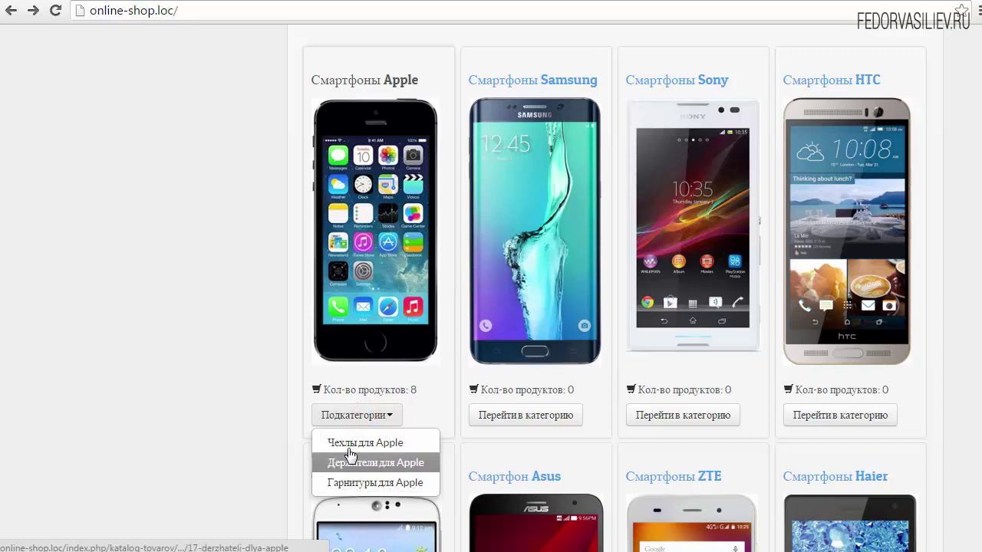
left_click(428, 416)
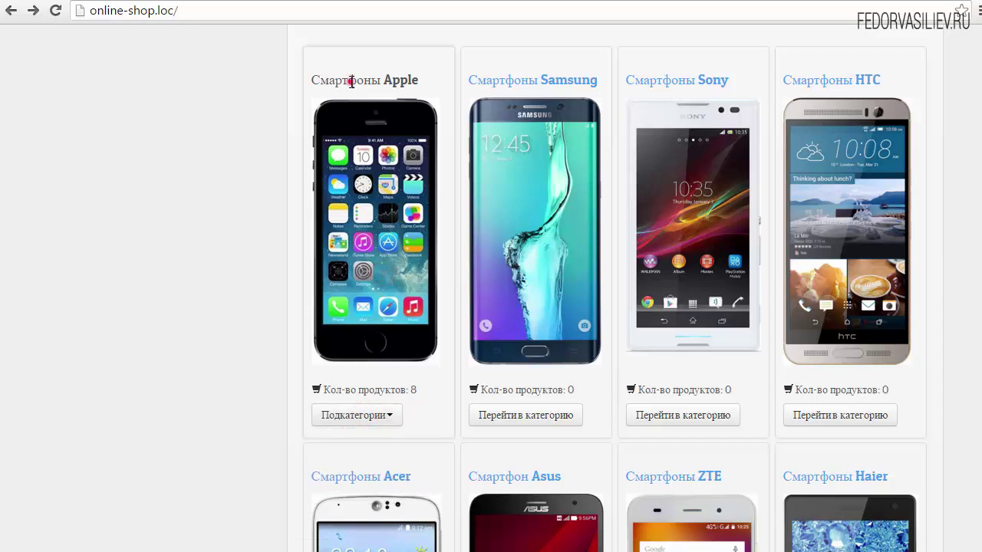
left_click(362, 141)
left_click(388, 415)
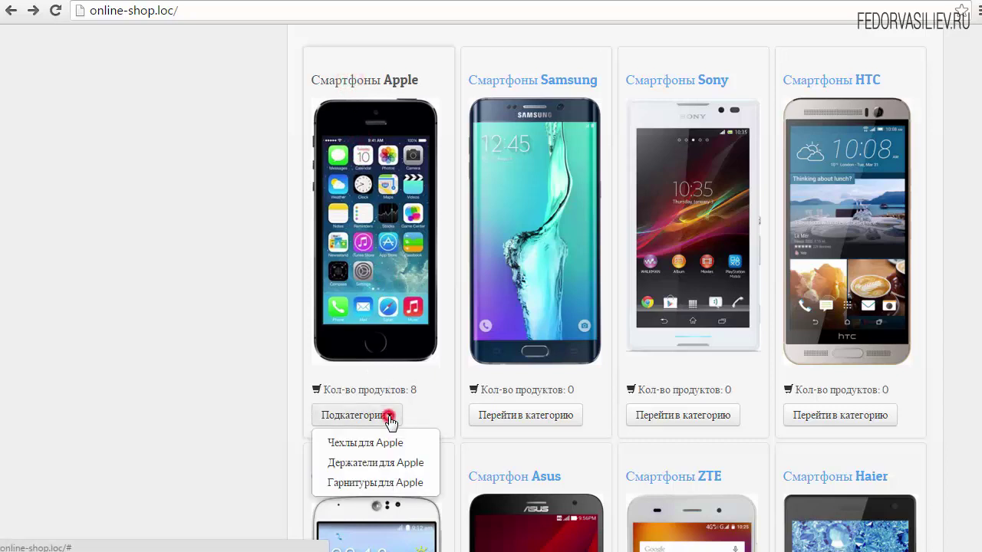
left_click(413, 415)
left_click(390, 415)
left_click(438, 414)
left_click(390, 415)
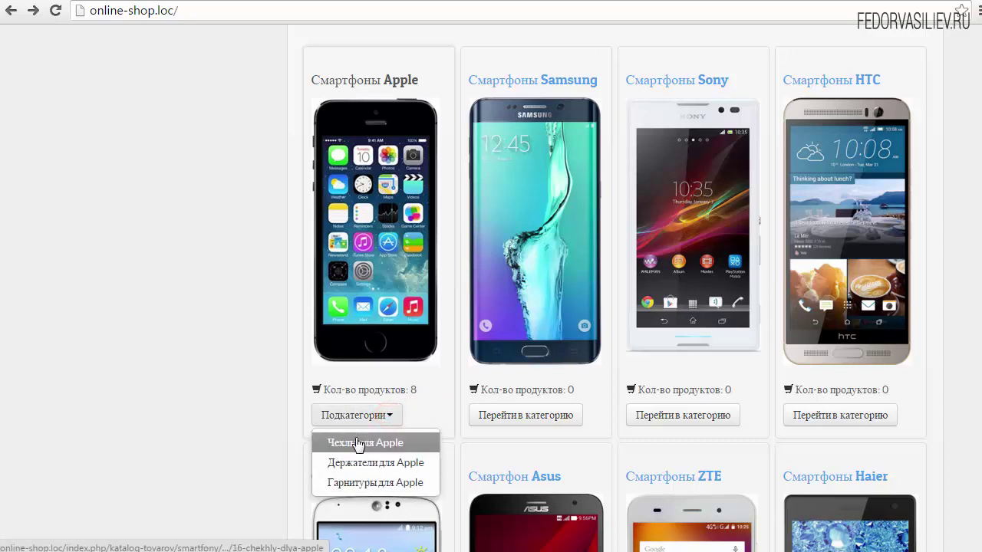
left_click(417, 408)
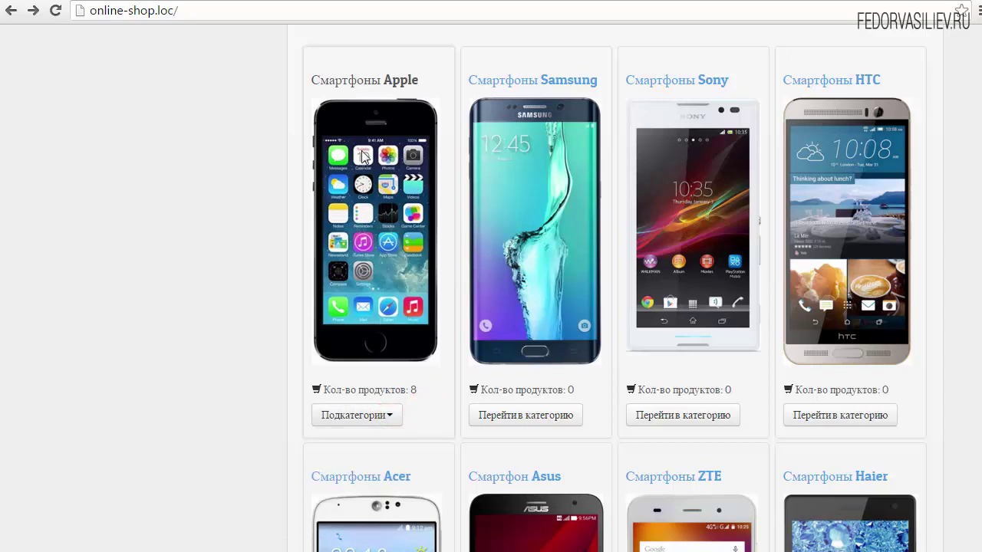
left_click(389, 415)
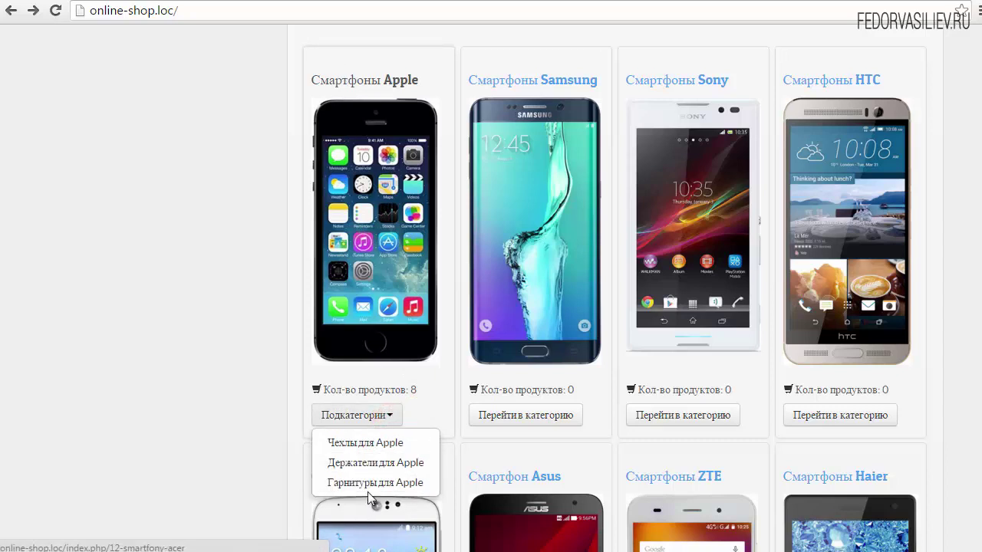
left_click(438, 407)
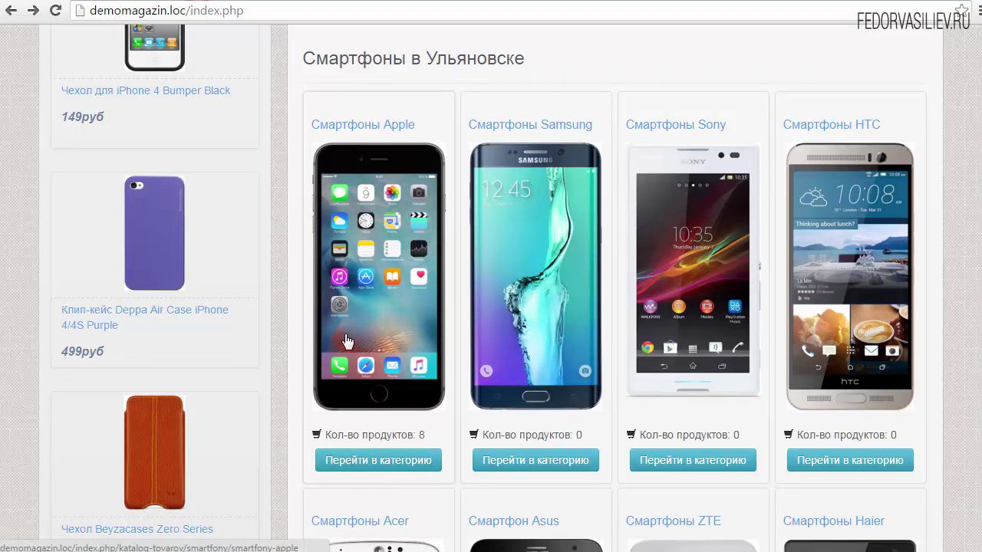
Step: Open the Смартфоны Apple category in the demo shop, look through its products and return from that page
left_click(370, 460)
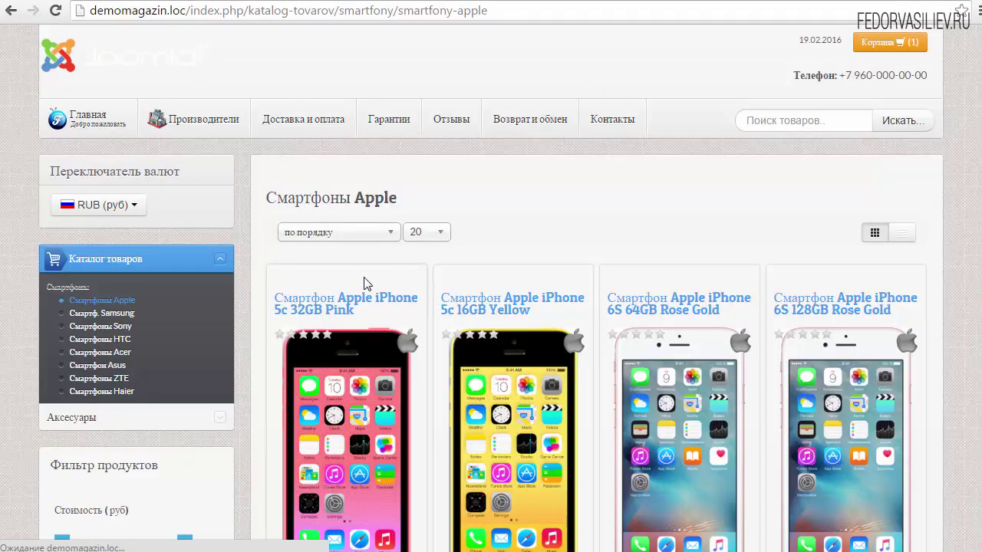
scroll(117, 47, "down", 7)
left_click(10, 10)
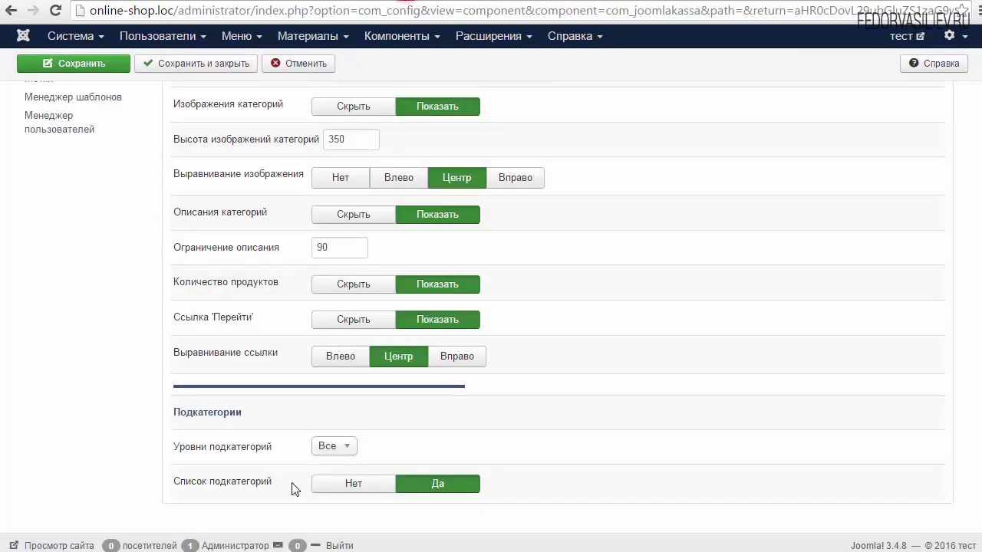
Step: Set Список подкатегорий to Нет in the JoomlaKassa category settings, then save and close the configuration
left_click(335, 483)
scroll(284, 123, "up", 1)
scroll(282, 125, "up", 5)
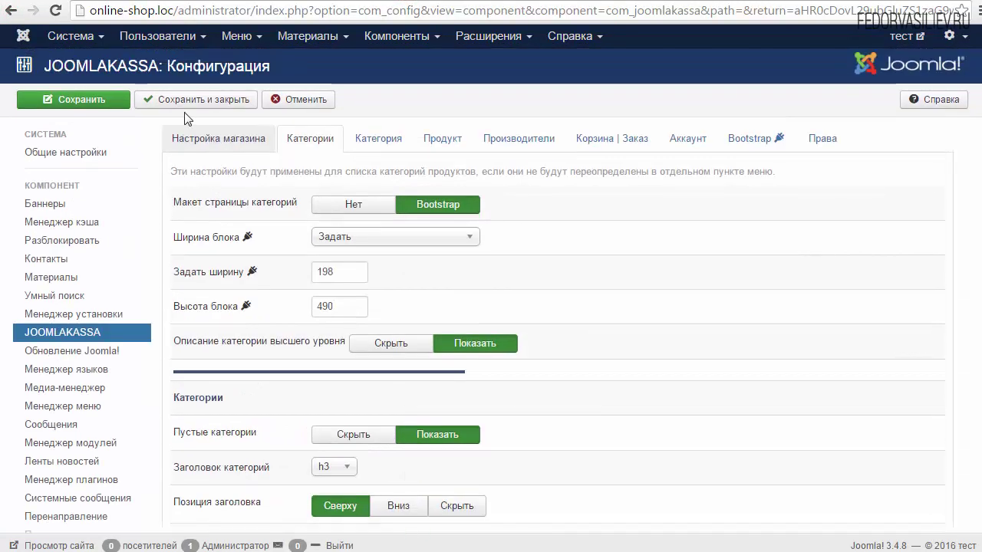
left_click(222, 100)
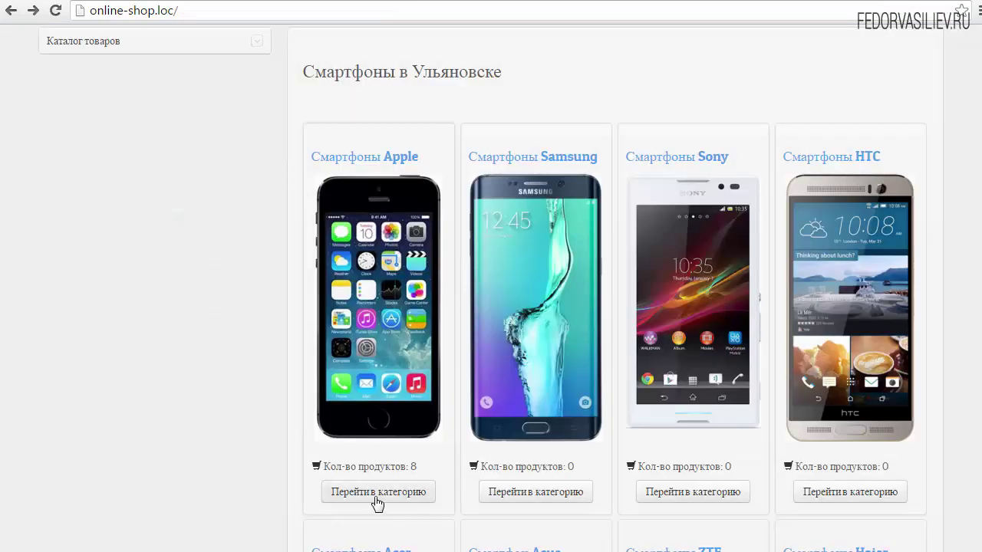
Step: Check the category blocks on the shop's home page and follow the Смартфоны Apple block's link to its category page
scroll(875, 407, "down", 2)
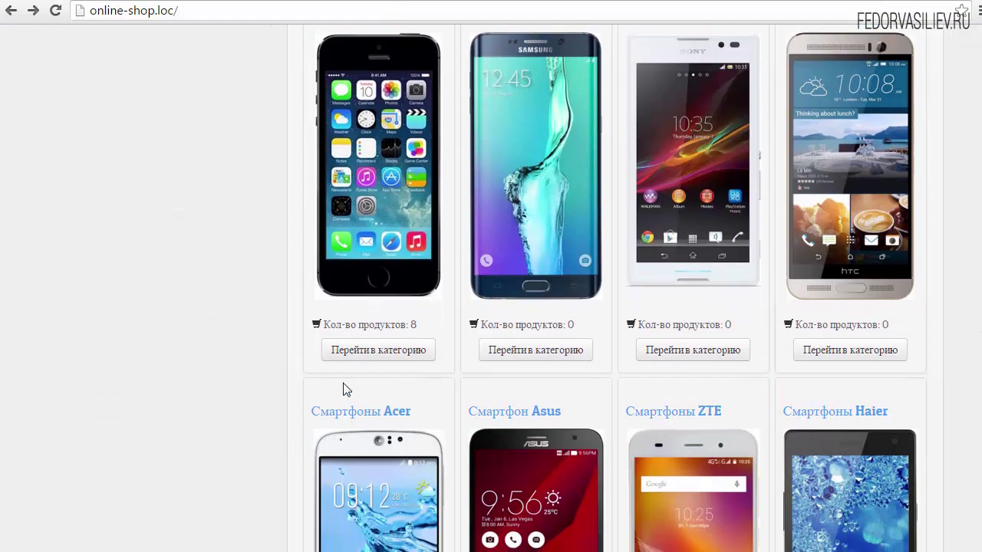
left_click(367, 355)
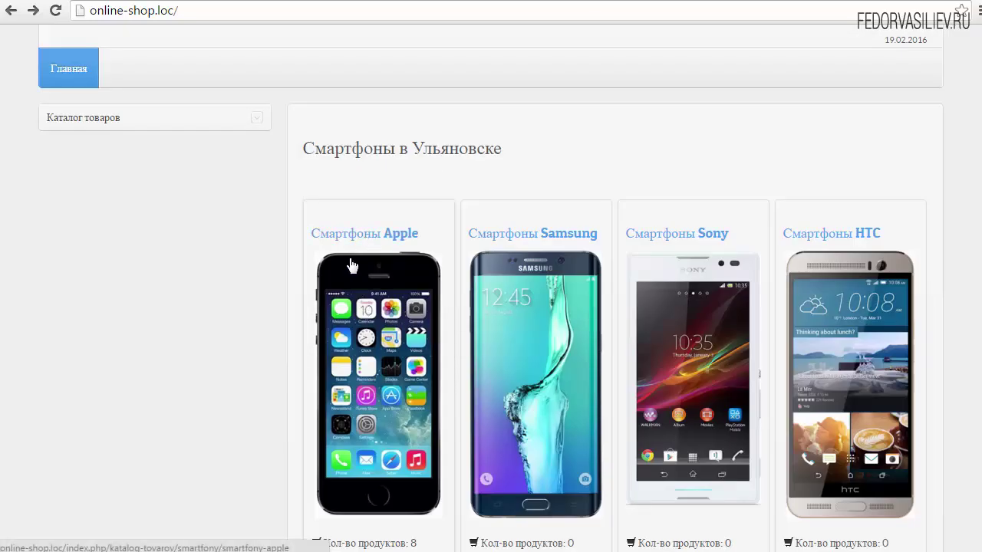
scroll(355, 242, "down", 4)
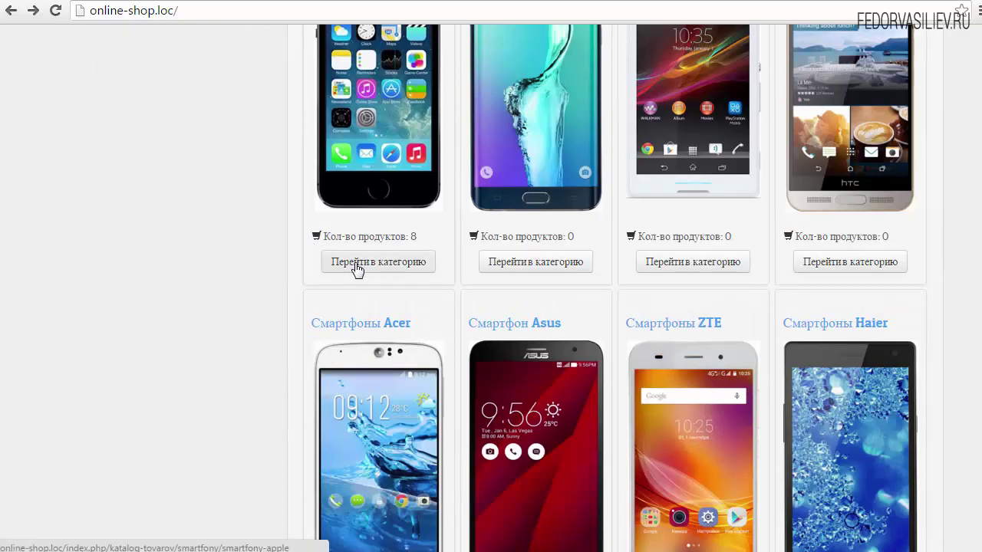
left_click(358, 264)
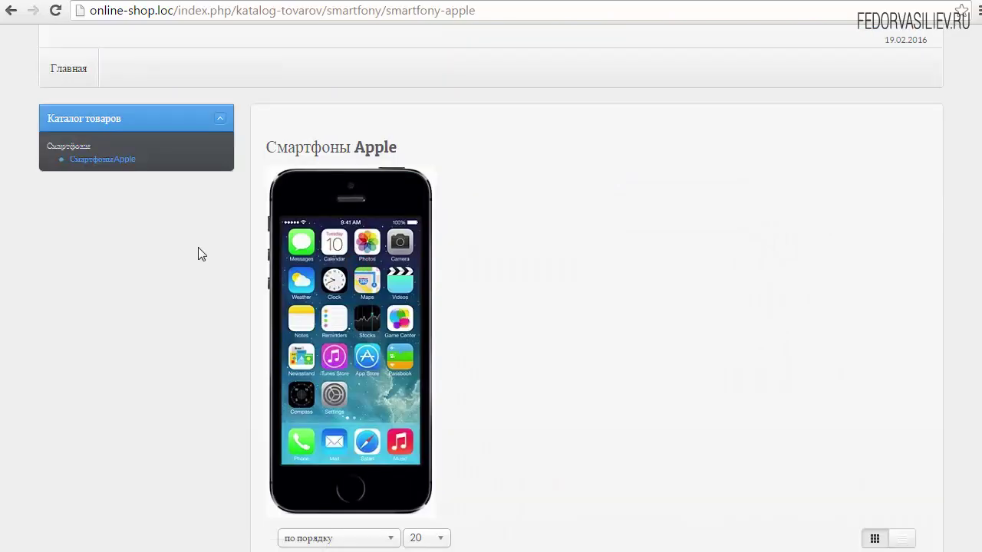